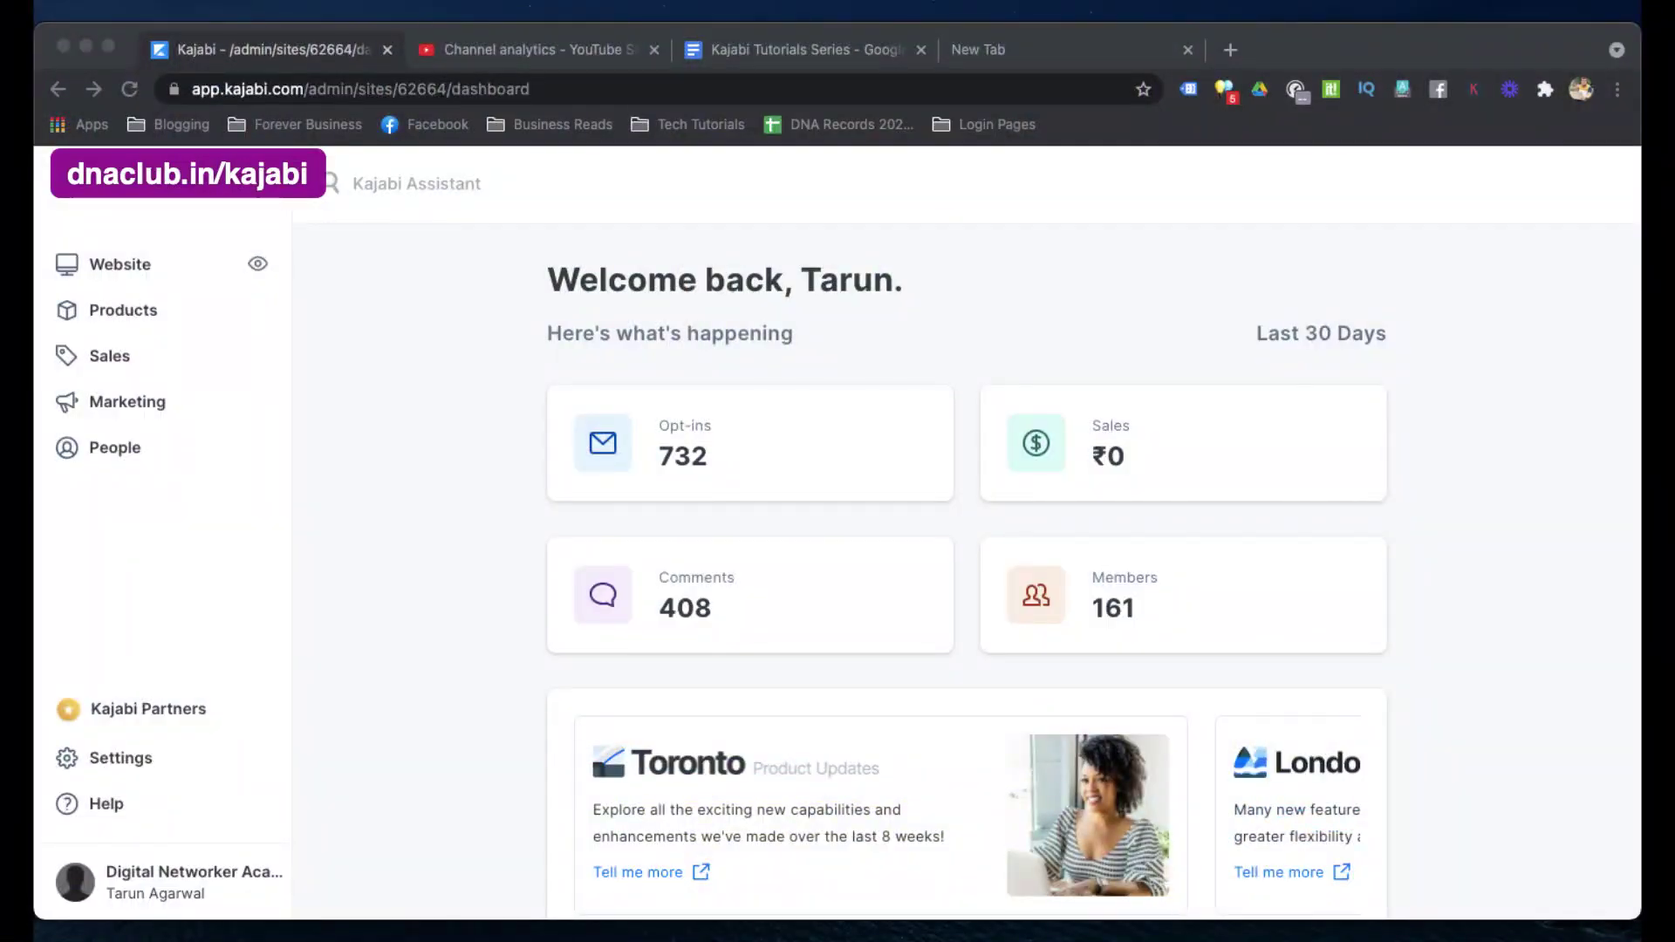
- Search Google for 'kajabi mobile app' in a new Chrome tab
{"action": "left_click", "coordinate": [1039, 50]}
{"action": "left_click", "coordinate": [539, 92]}
{"action": "type", "text": "kajabi mobile app"}
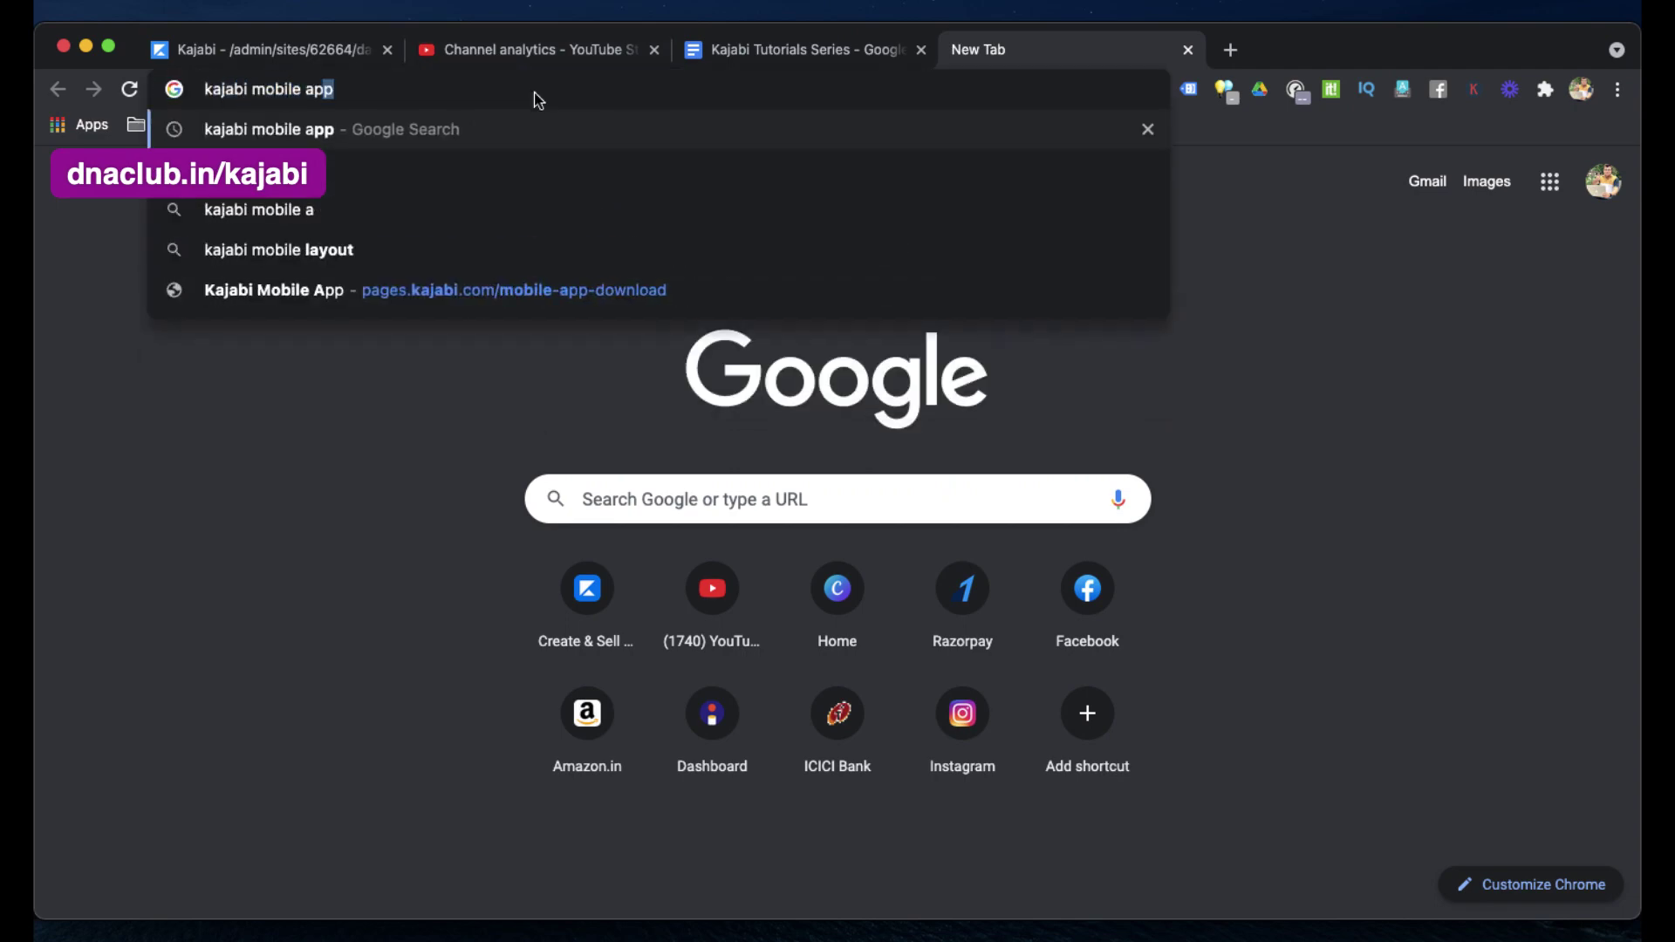
{"action": "key", "text": "Return"}
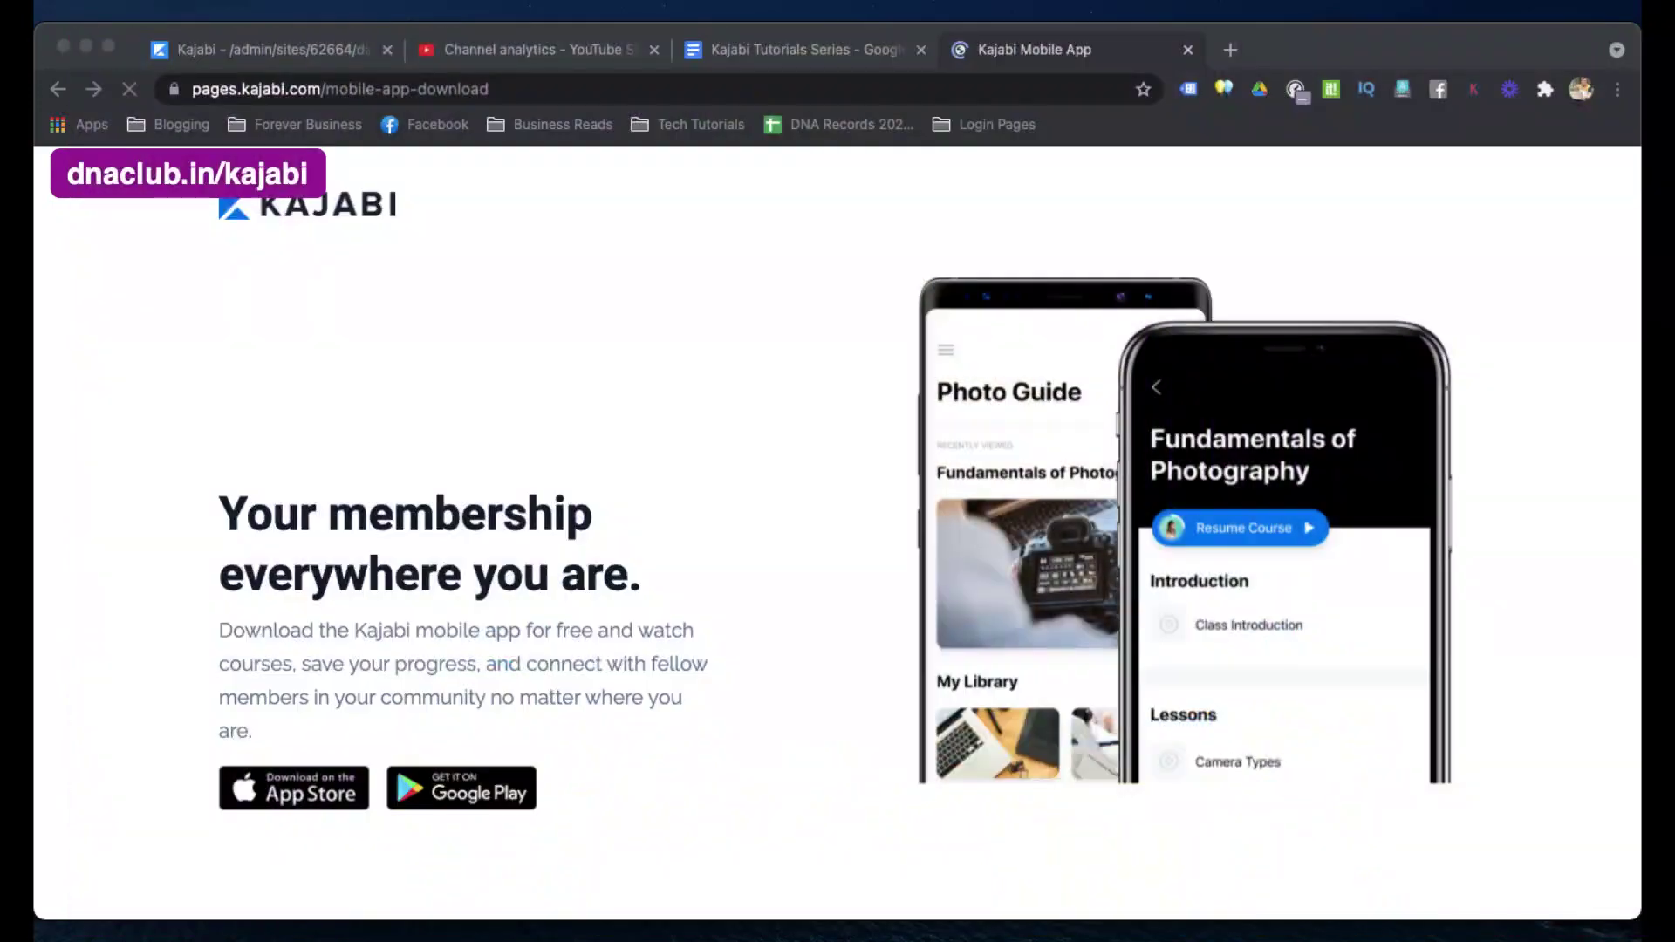
{"action": "left_click", "coordinate": [442, 670]}
{"action": "scroll", "coordinate": [442, 670], "scroll_direction": "down", "scroll_amount": 3}
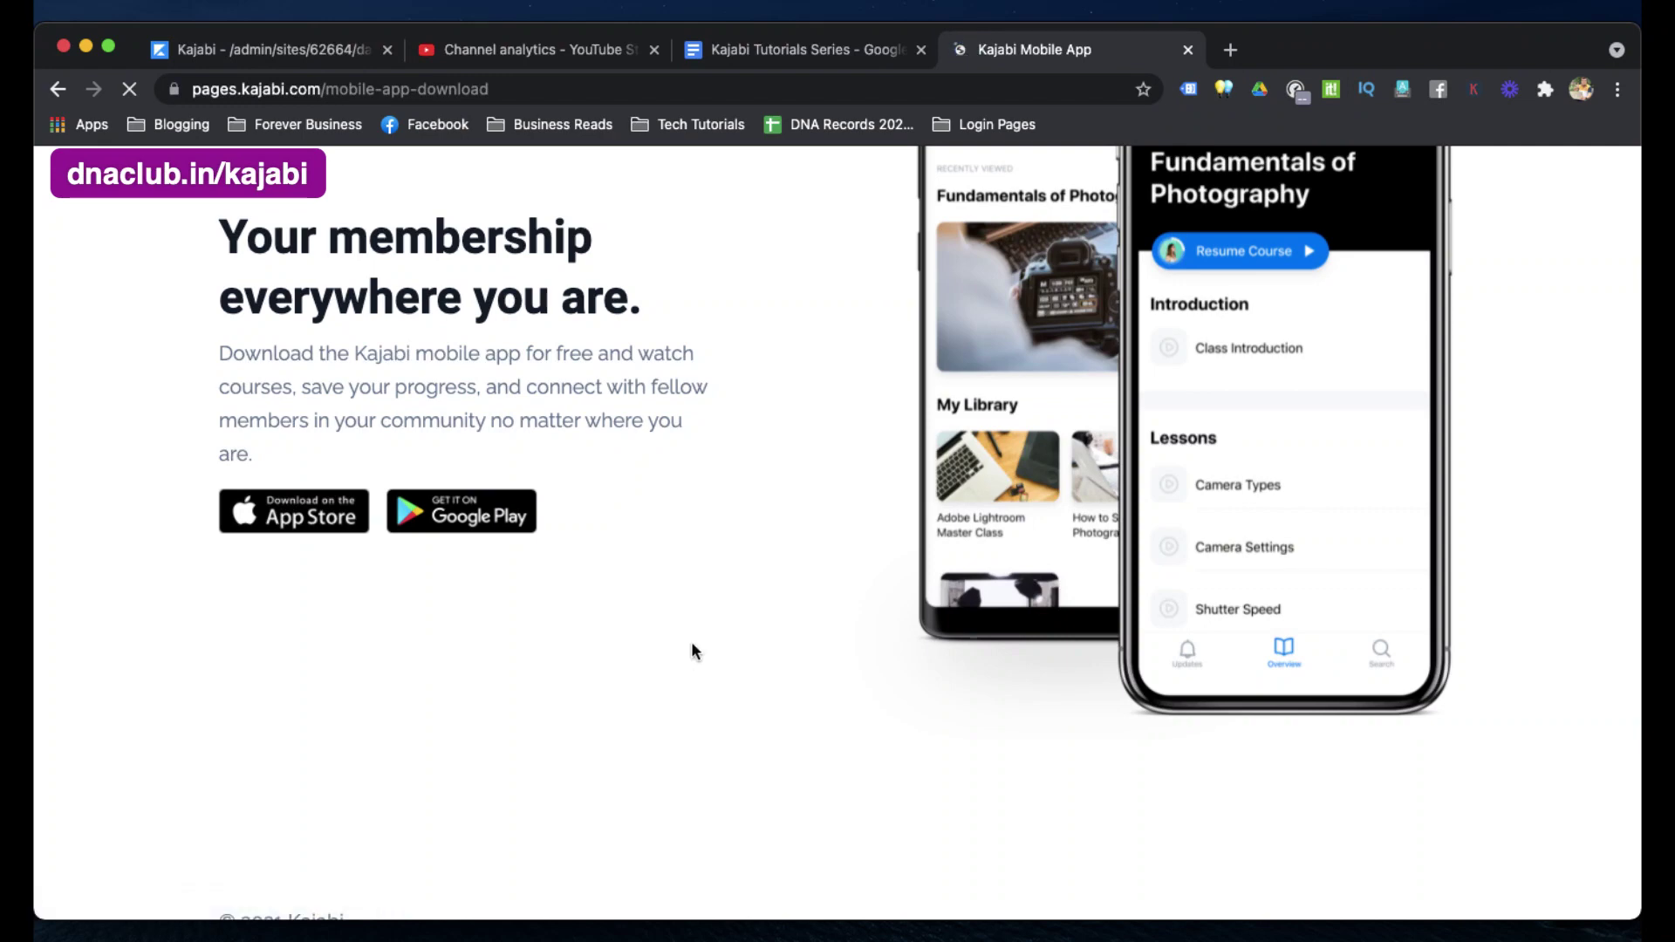
{"action": "scroll", "coordinate": [735, 487], "scroll_direction": "up", "scroll_amount": 3}
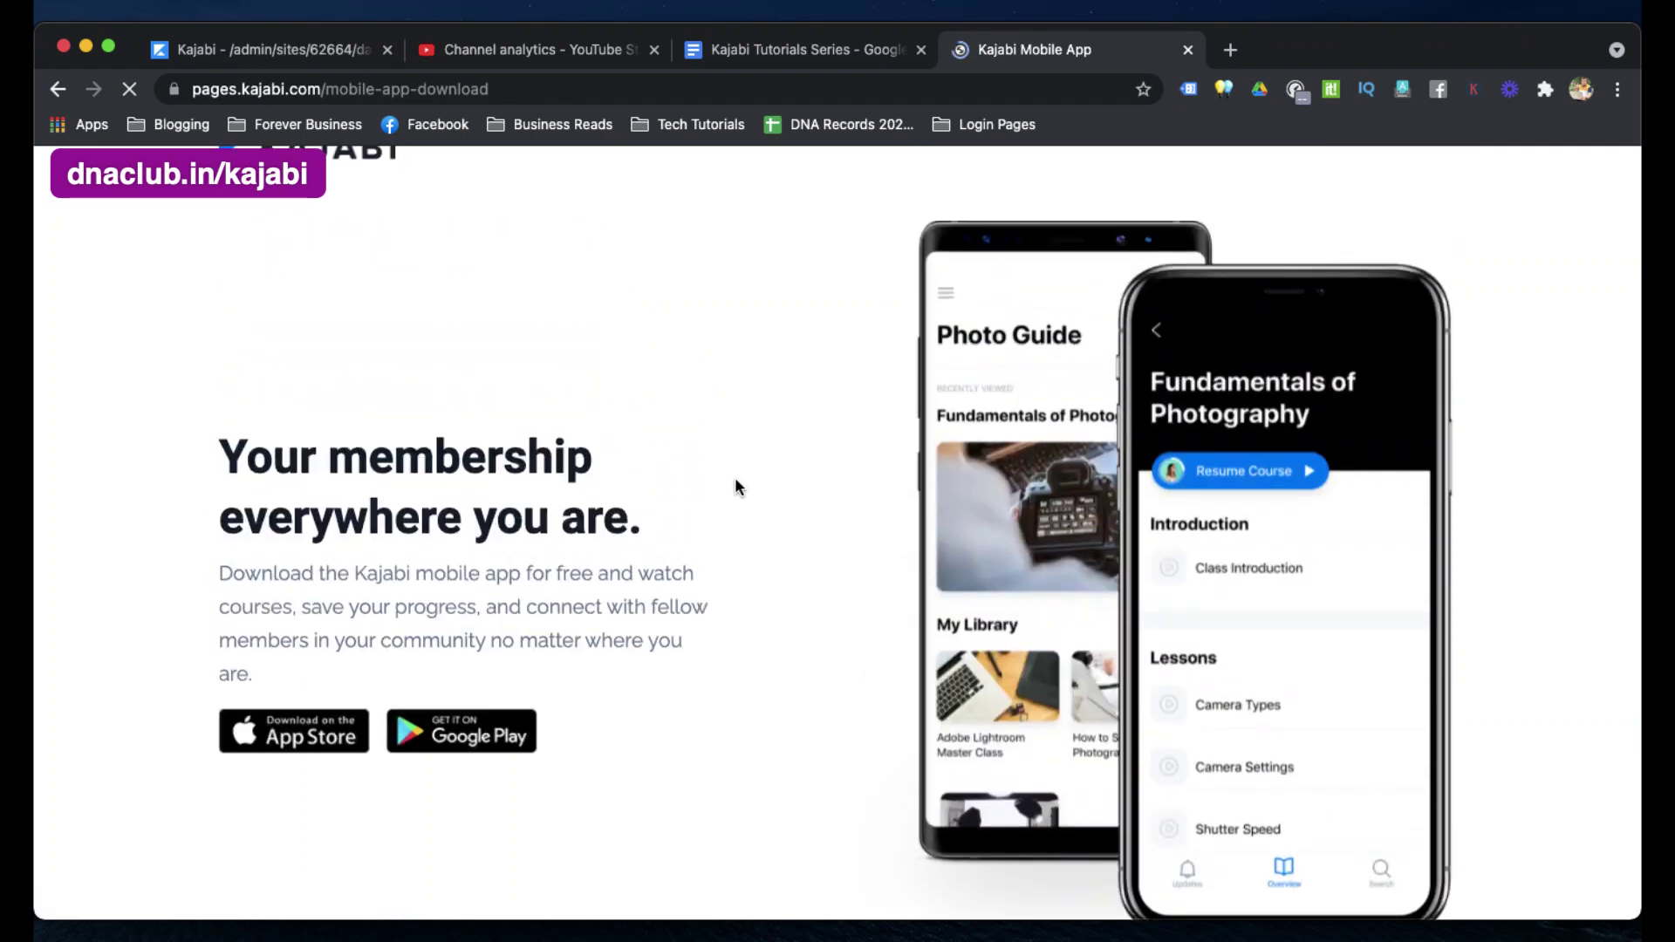
{"action": "scroll", "coordinate": [734, 487], "scroll_direction": "up", "scroll_amount": 1}
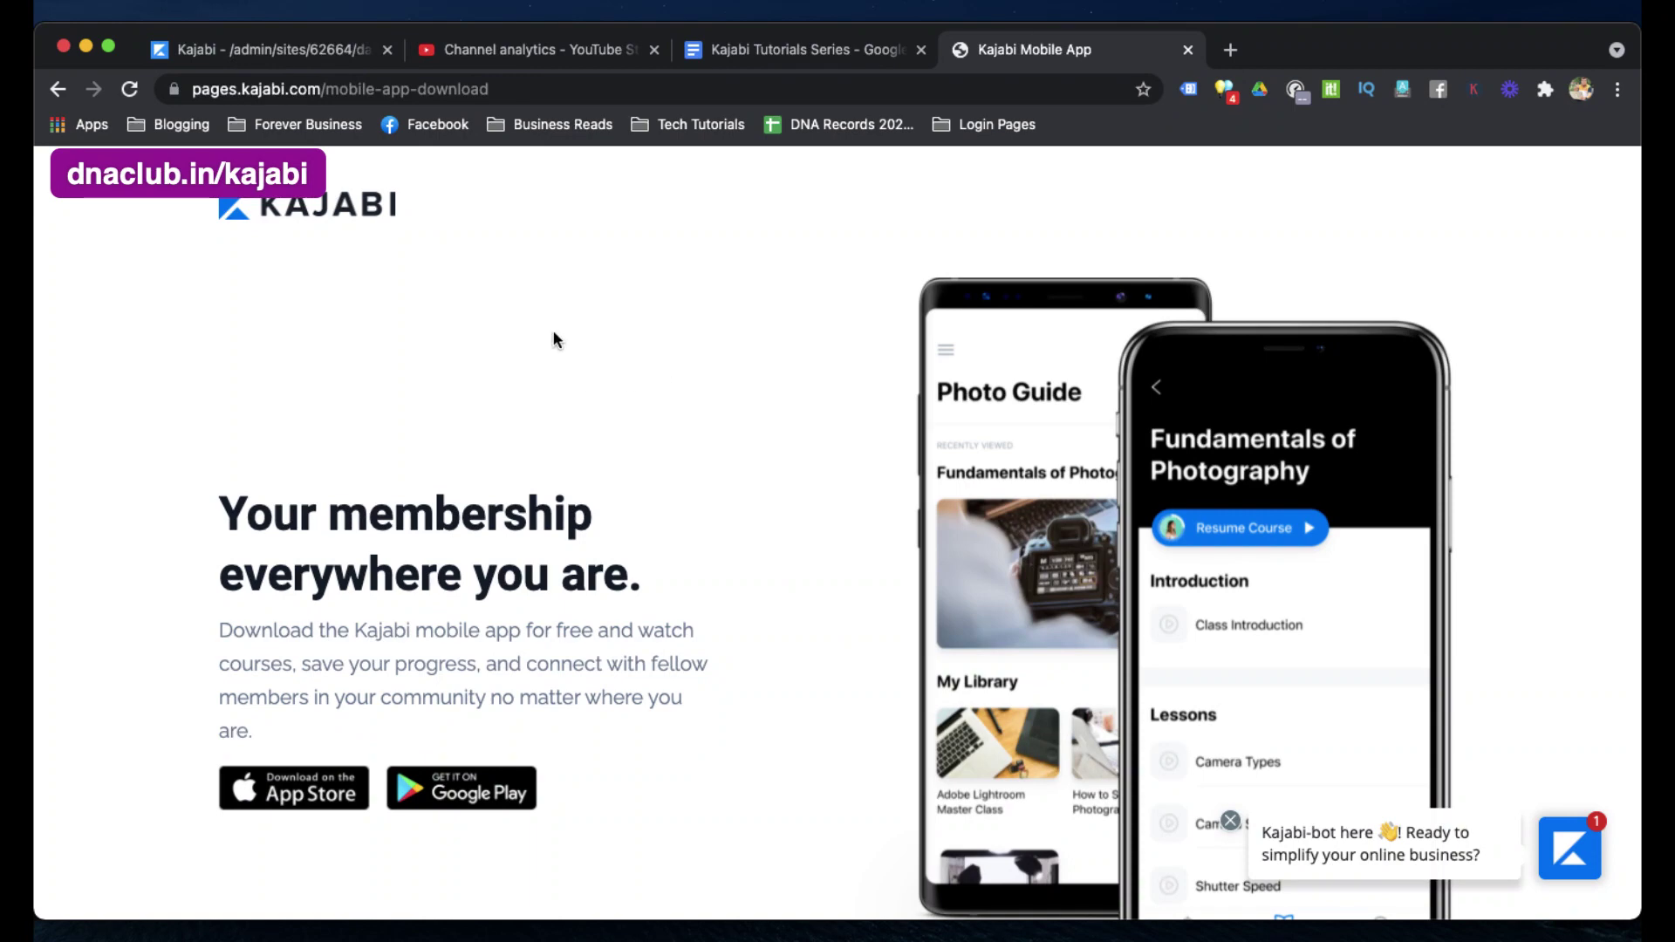
- Switch between the Kajabi admin and mobile-app download tabs, ending on the admin dashboard
{"action": "left_click", "coordinate": [306, 54]}
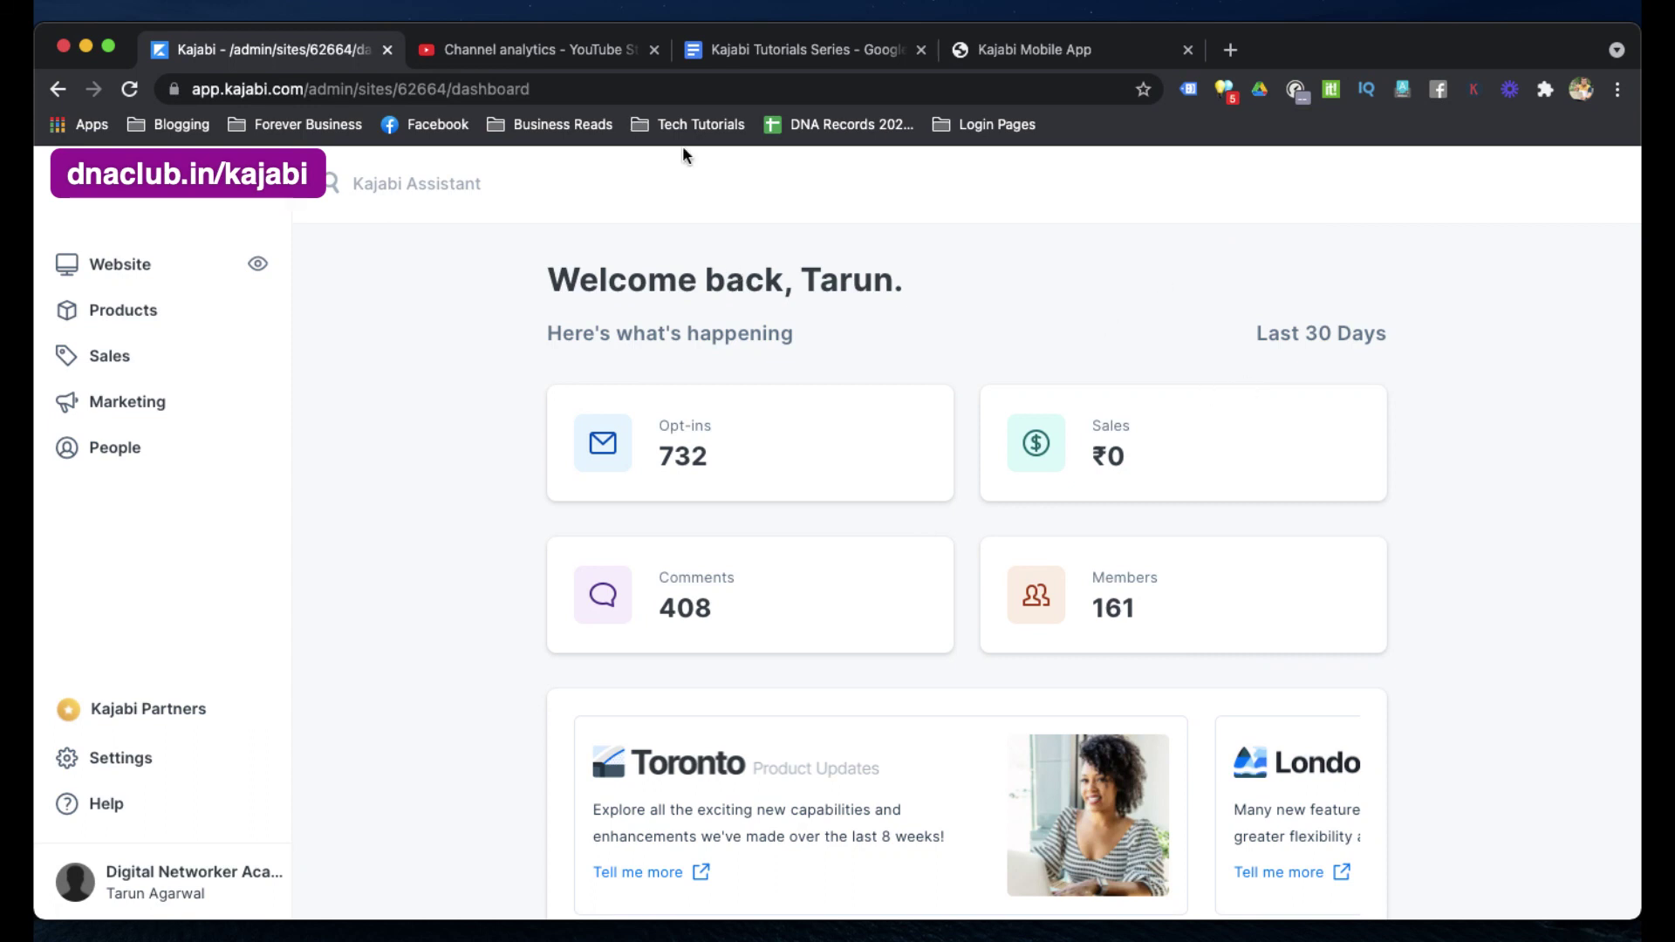
{"action": "left_click", "coordinate": [1035, 50]}
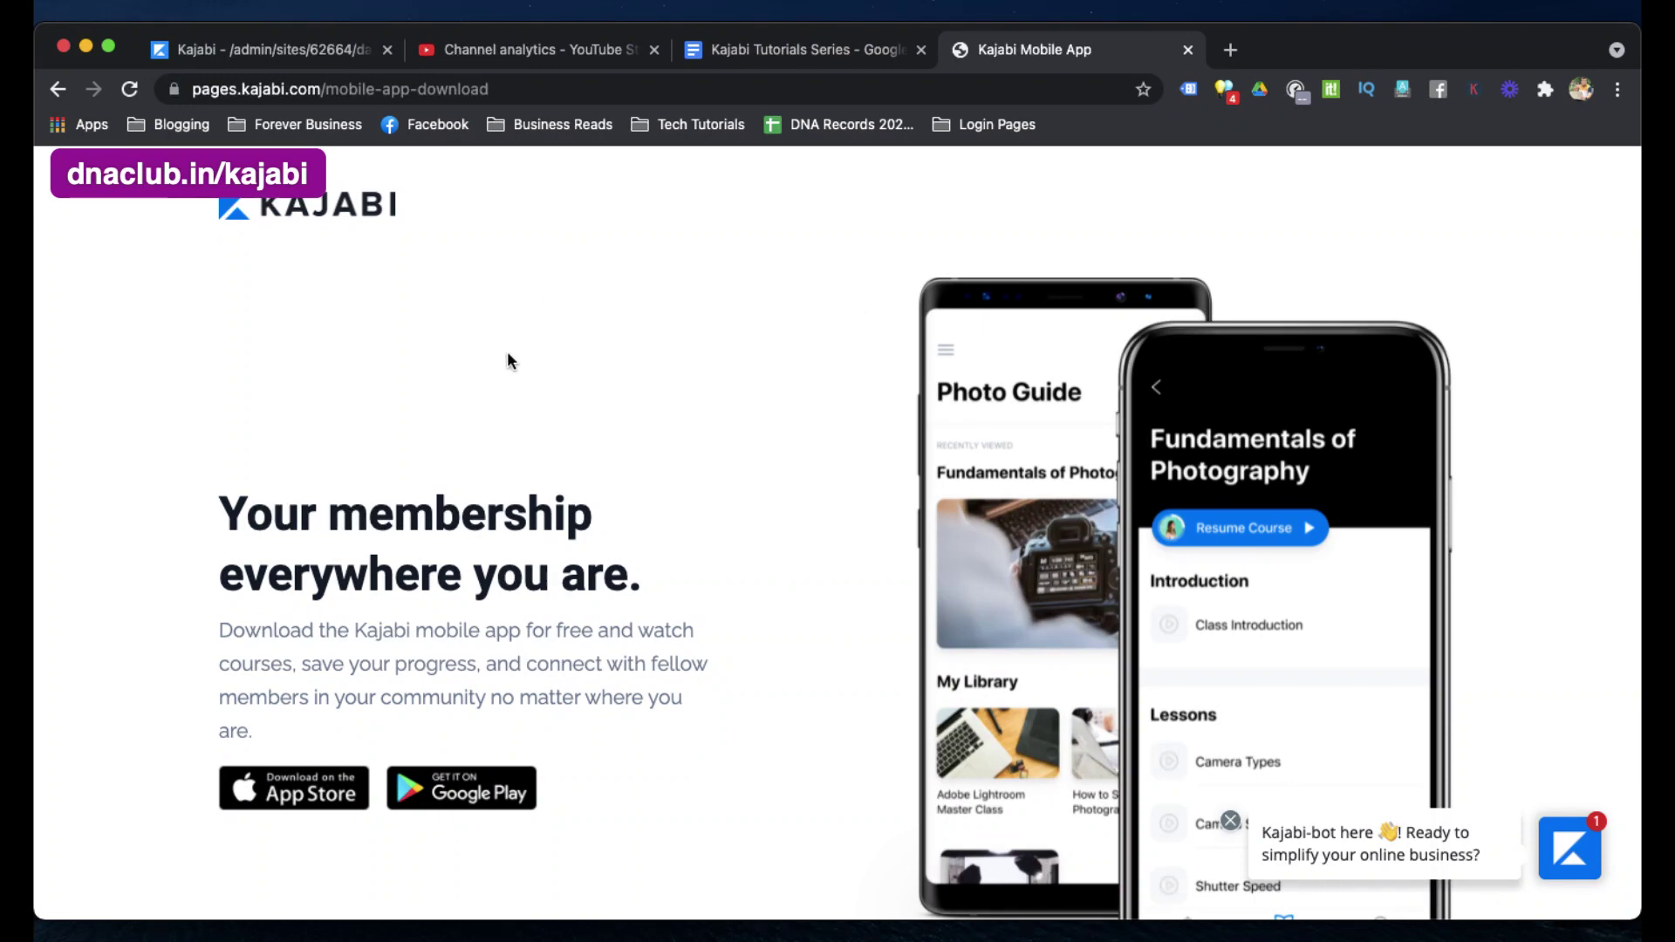
{"action": "left_click", "coordinate": [278, 49]}
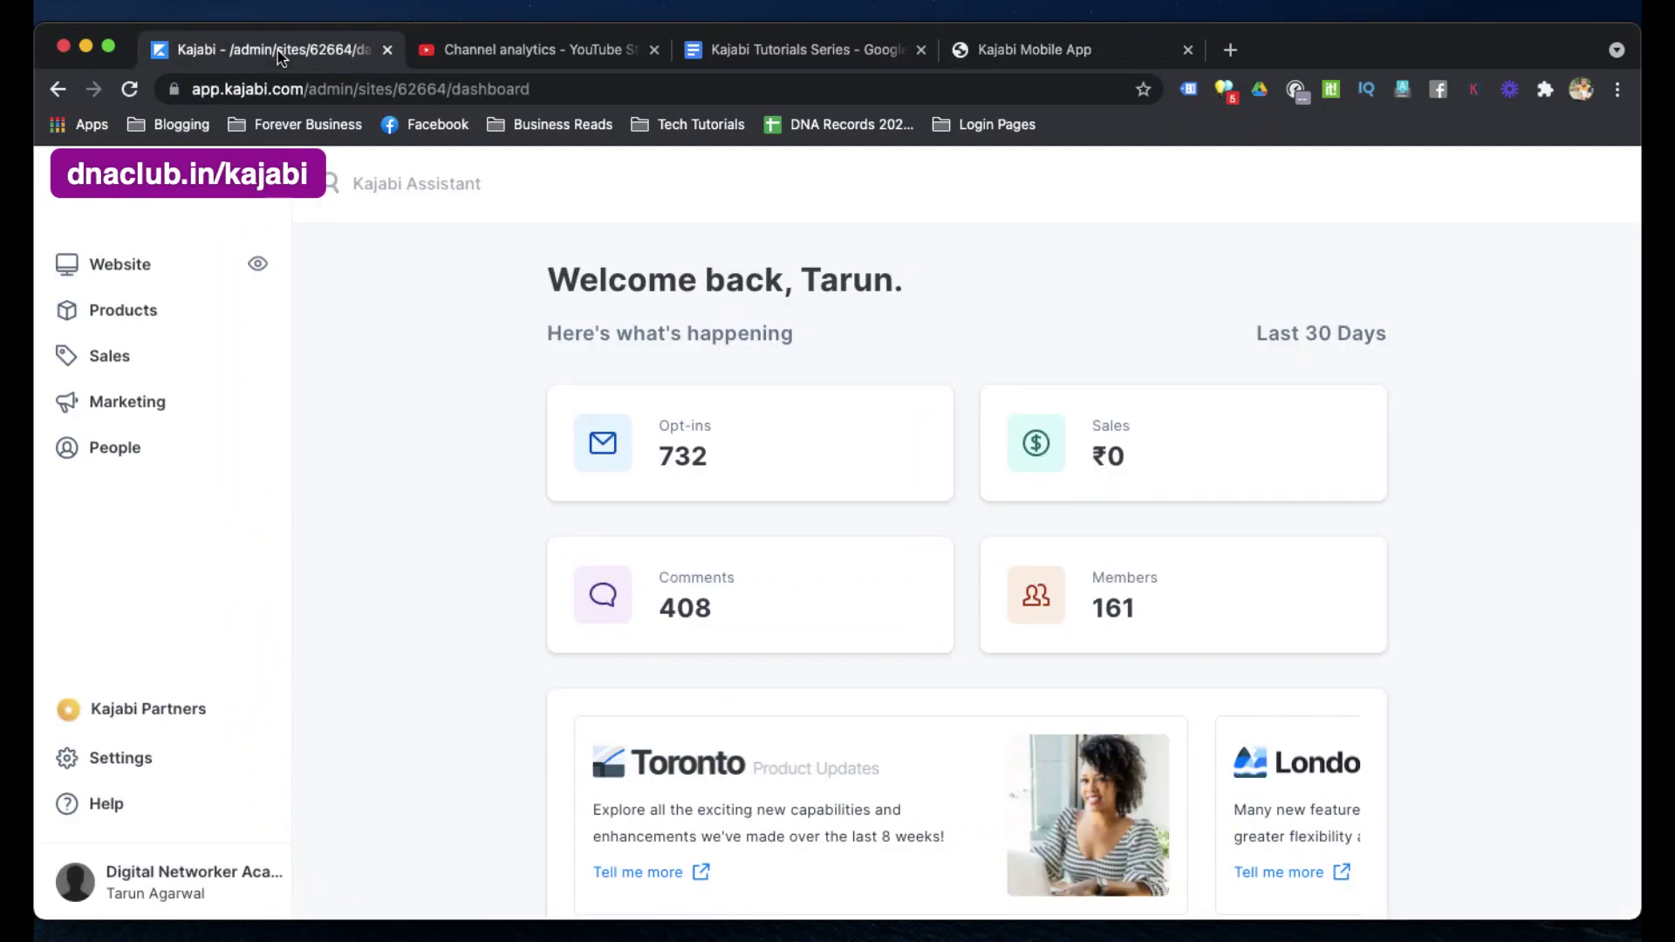
- Open Settings from the Kajabi admin sidebar to reach the site settings
{"action": "left_click", "coordinate": [126, 770]}
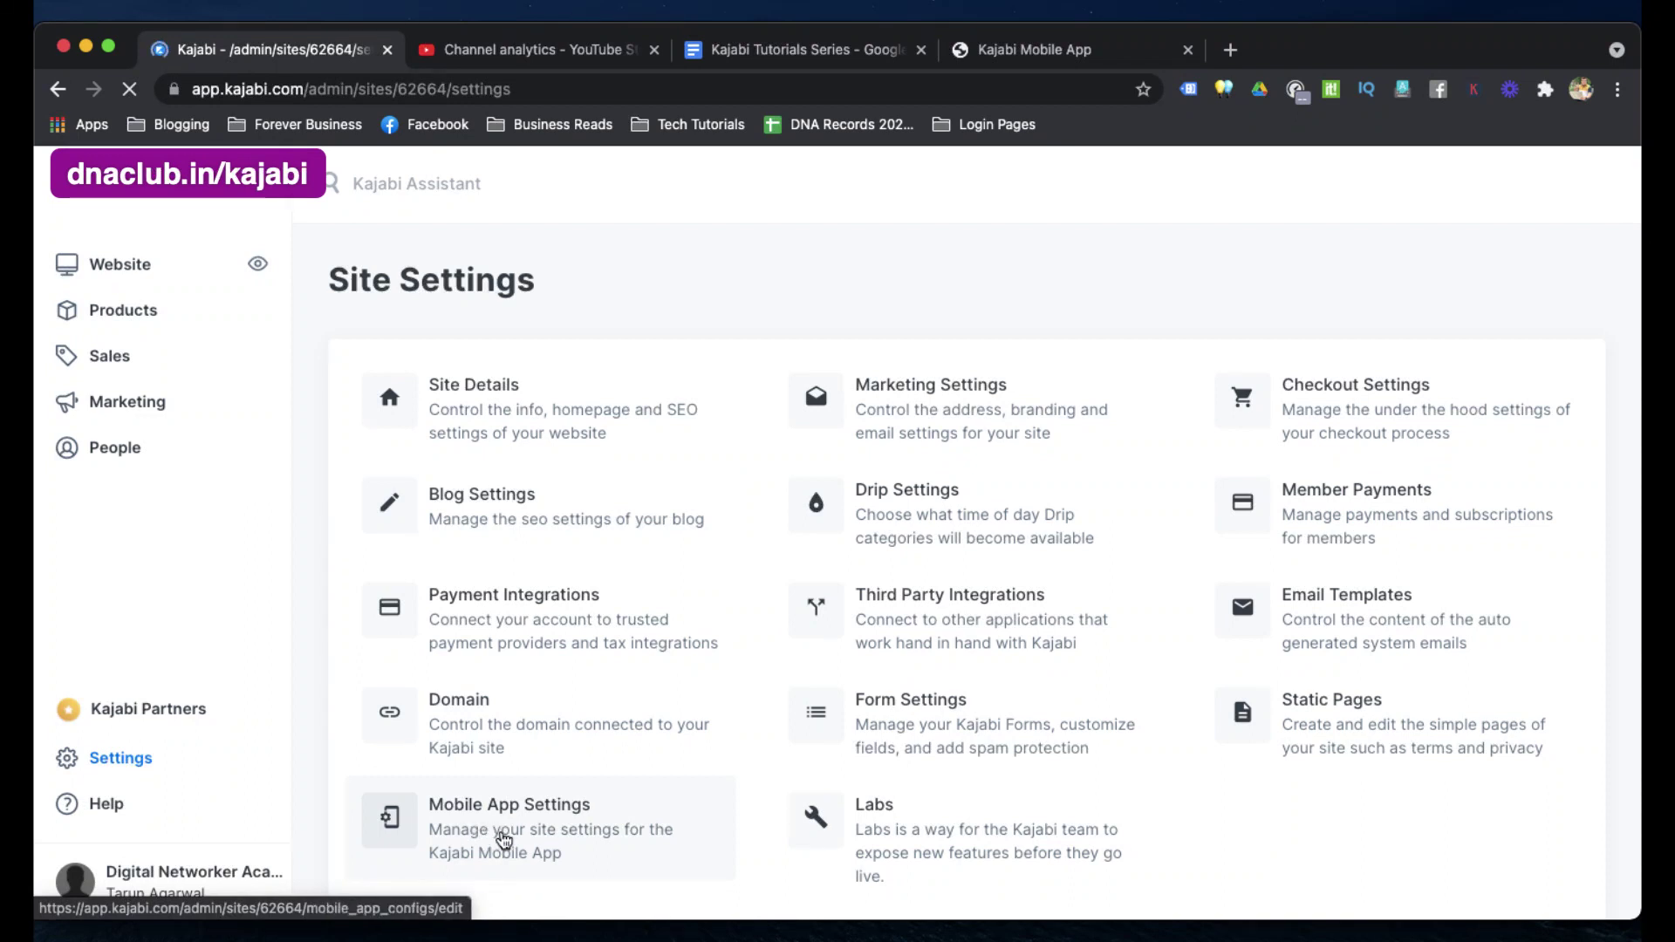
{"action": "left_click", "coordinate": [723, 274]}
- Open Mobile App Settings and review the academy logo icon and black App Colors palette
{"action": "left_click", "coordinate": [517, 831]}
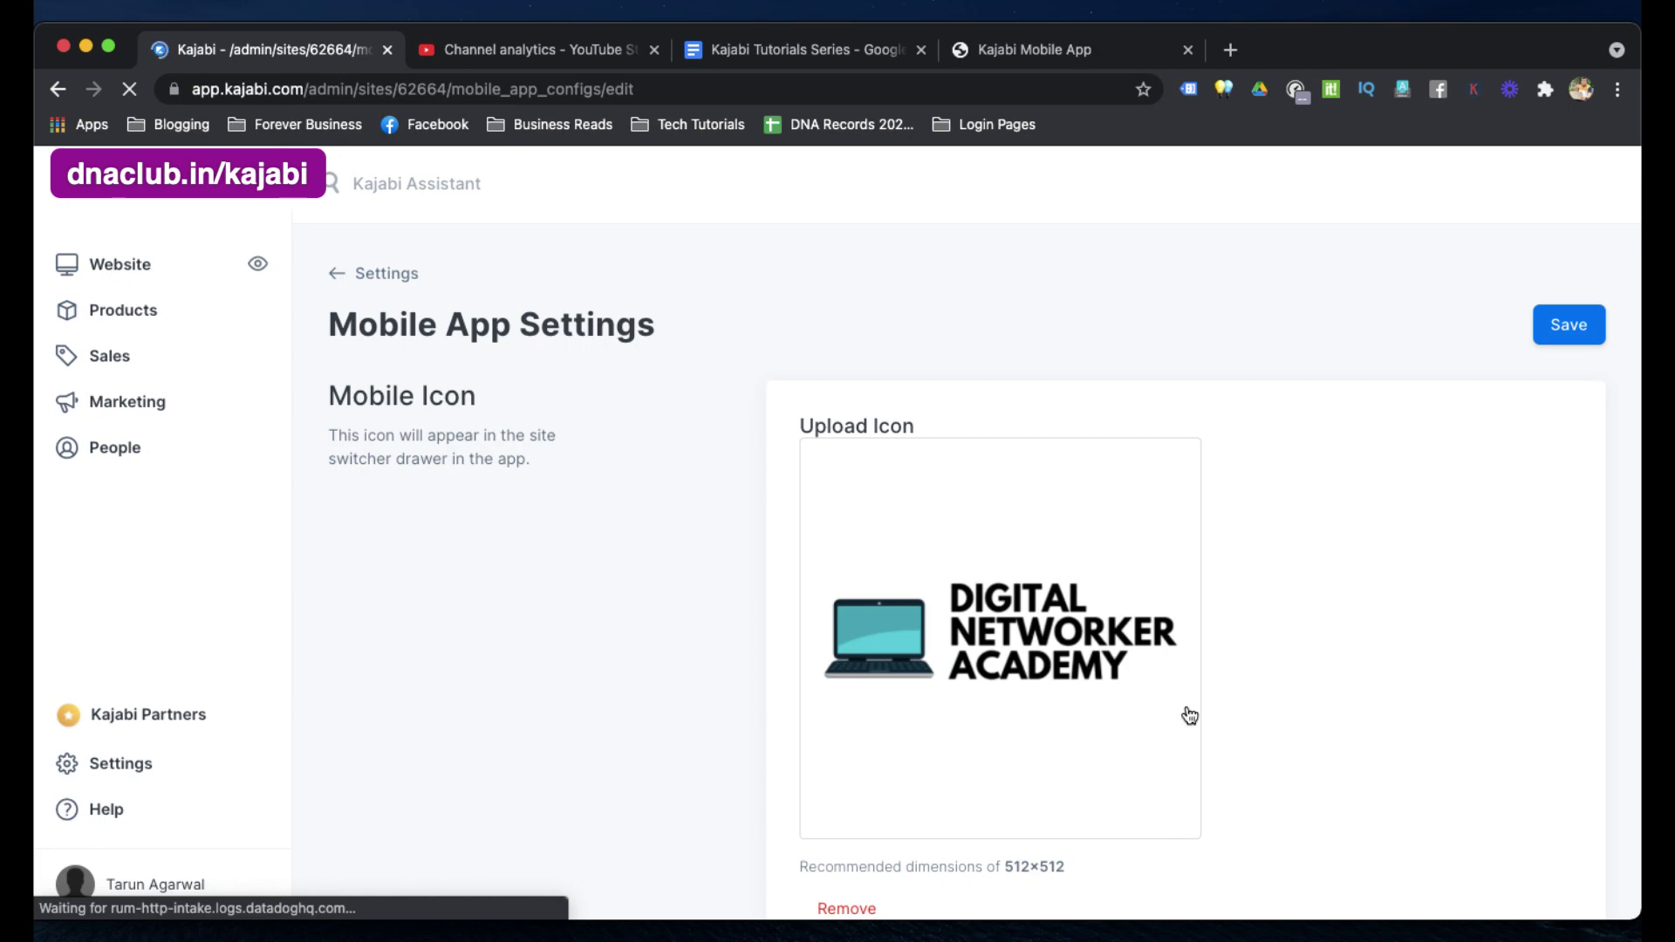
{"action": "scroll", "coordinate": [1503, 623], "scroll_direction": "down", "scroll_amount": 8}
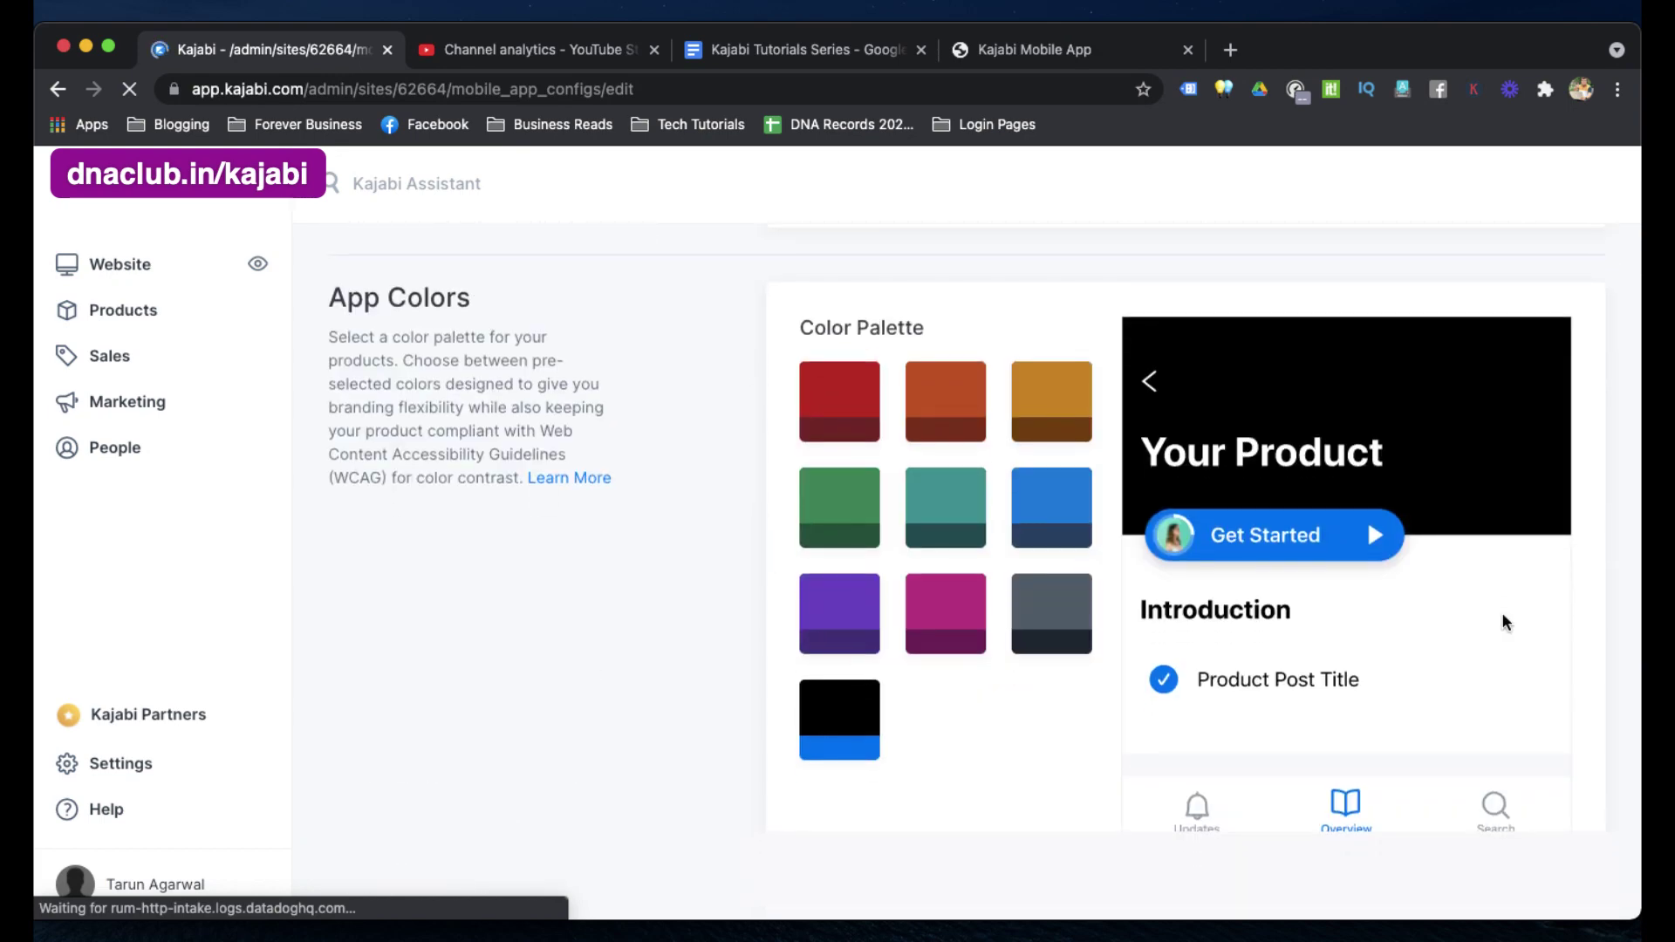
{"action": "scroll", "coordinate": [1504, 623], "scroll_direction": "up", "scroll_amount": 3}
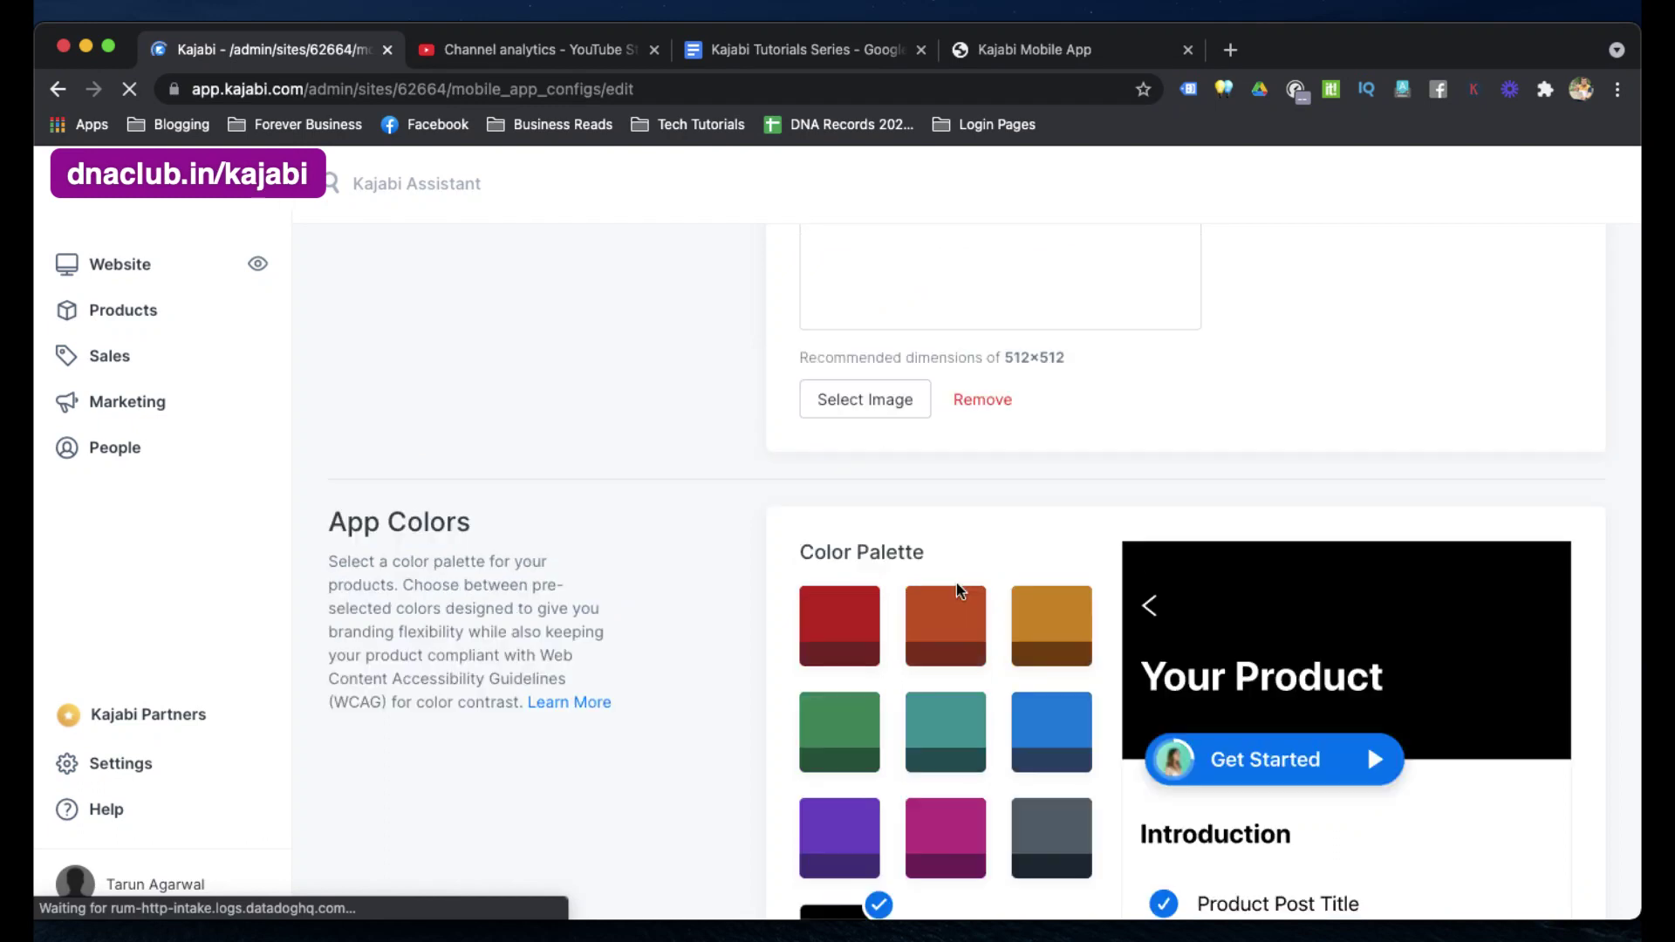
{"action": "scroll", "coordinate": [957, 583], "scroll_direction": "down", "scroll_amount": 12}
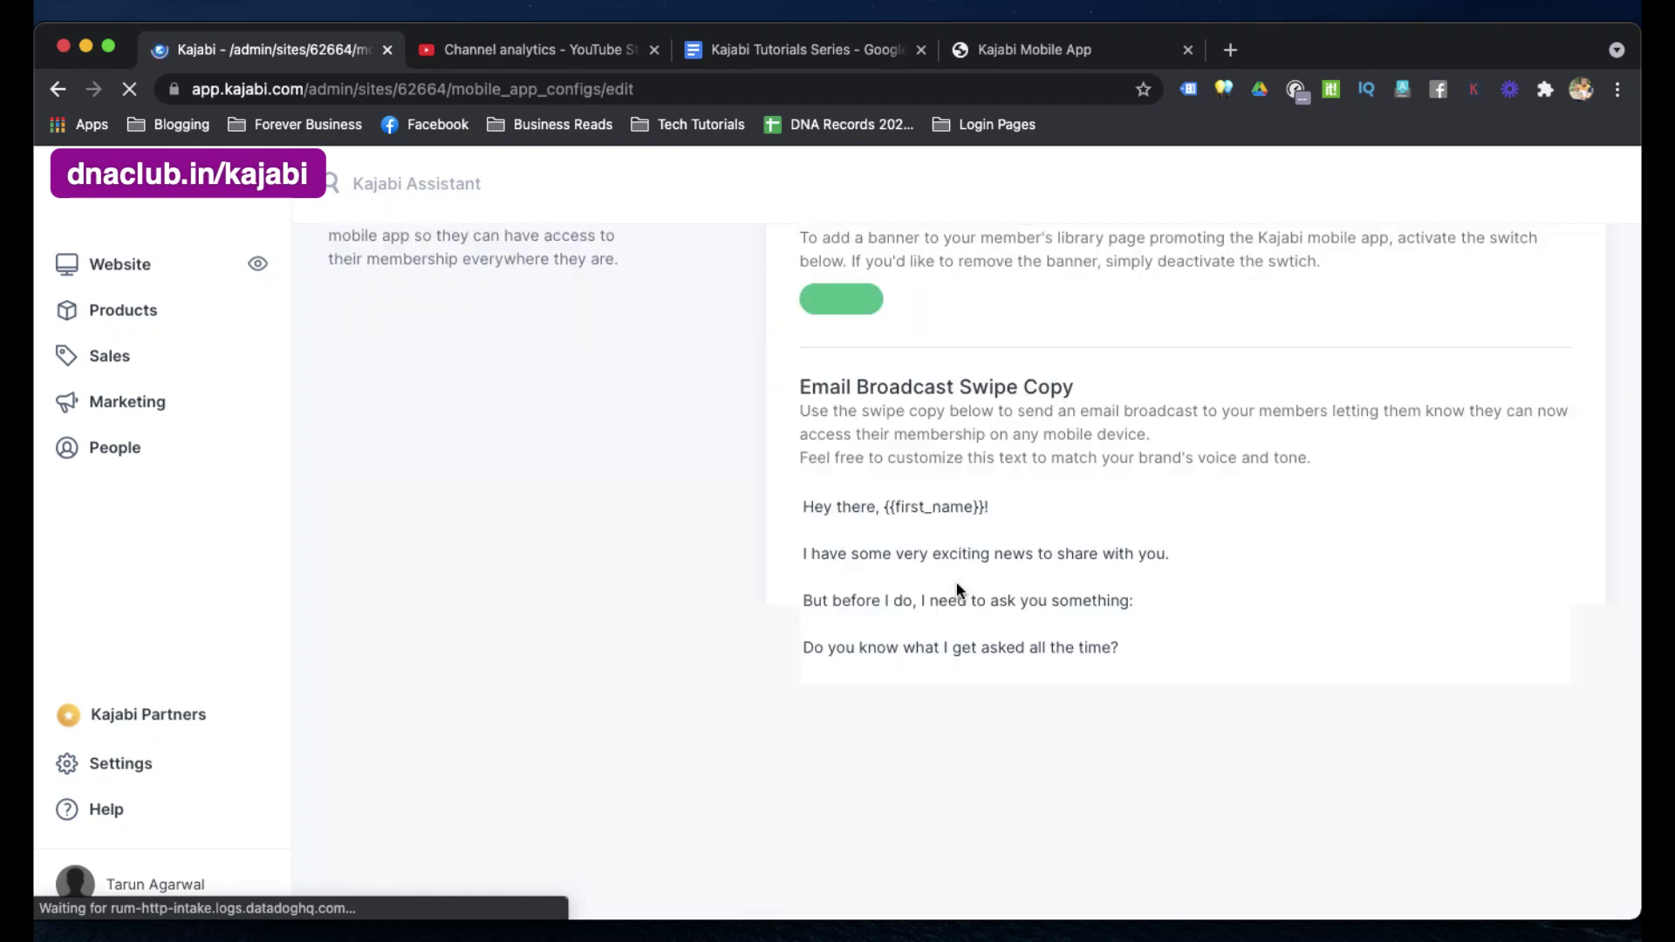
{"action": "scroll", "coordinate": [677, 535], "scroll_direction": "up", "scroll_amount": 10}
{"action": "scroll", "coordinate": [713, 617], "scroll_direction": "down", "scroll_amount": 6}
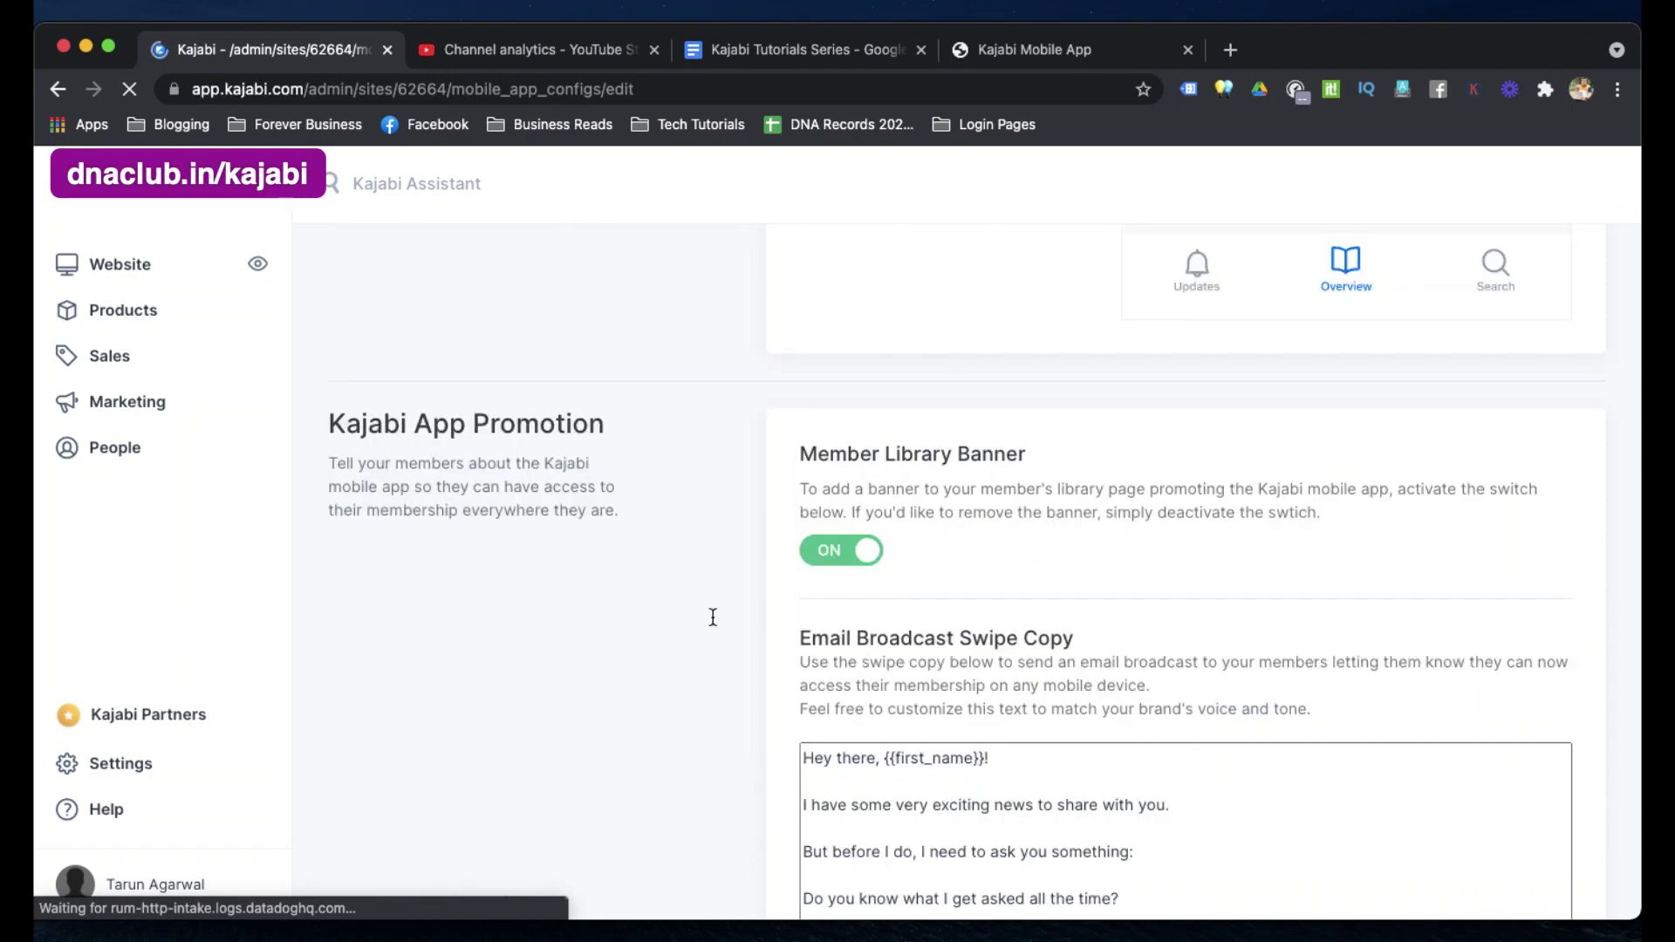
- Review the Kajabi App Promotion section with the member library banner switched on
{"action": "scroll", "coordinate": [713, 616], "scroll_direction": "down", "scroll_amount": 3}
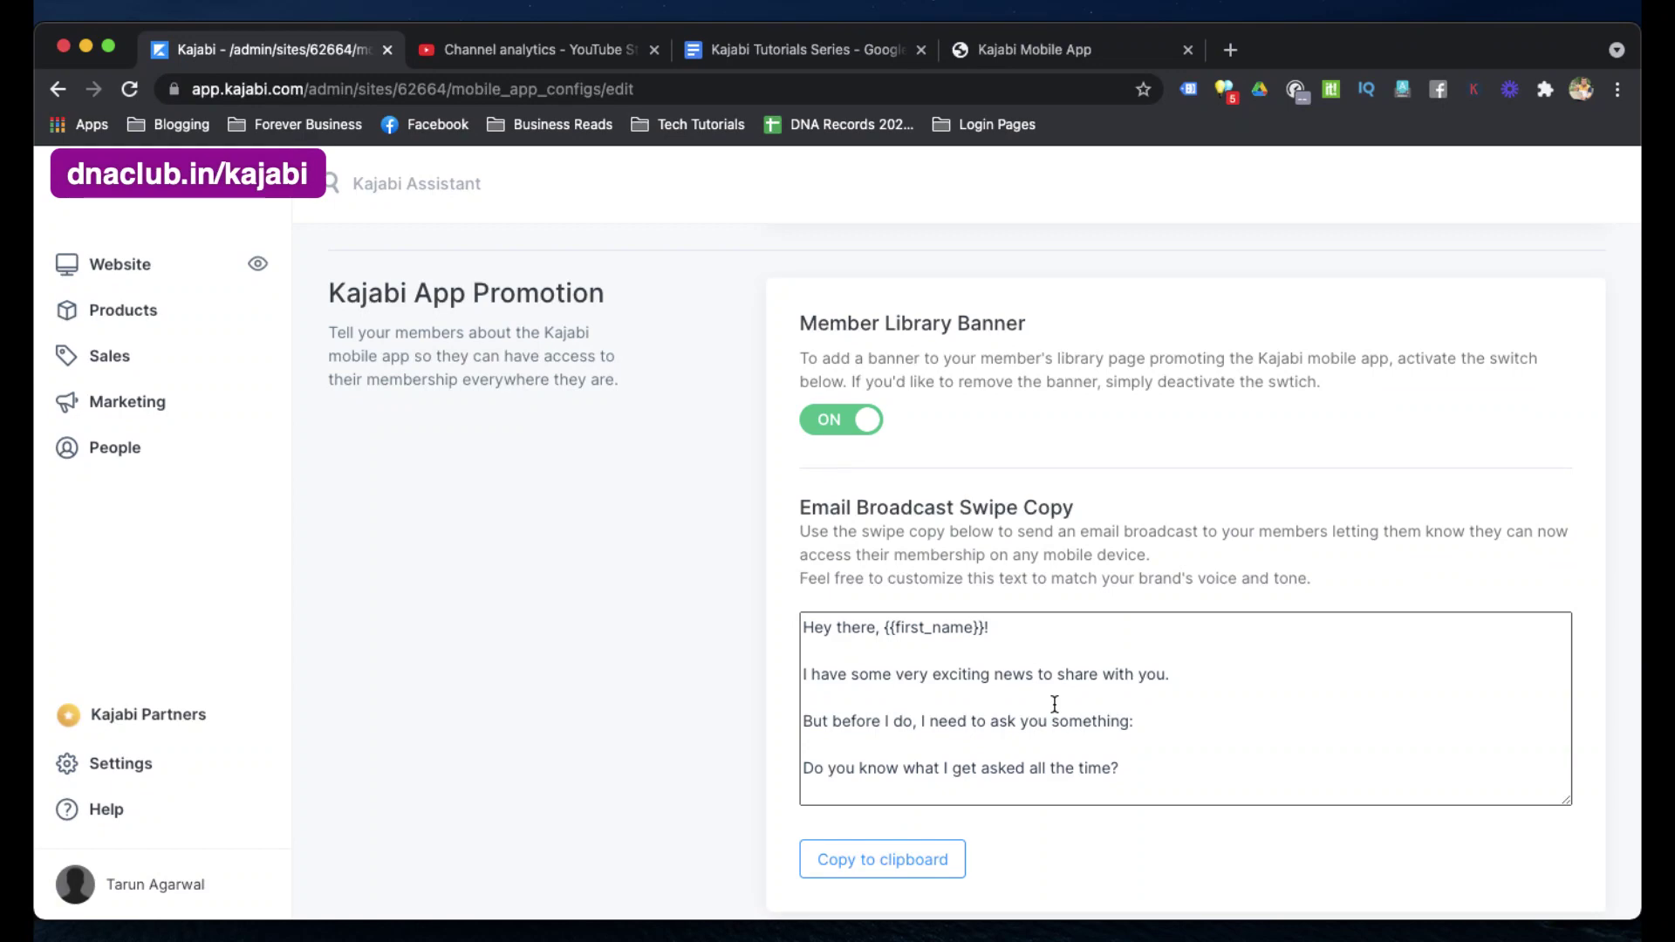
{"action": "scroll", "coordinate": [1055, 703], "scroll_direction": "down", "scroll_amount": 2}
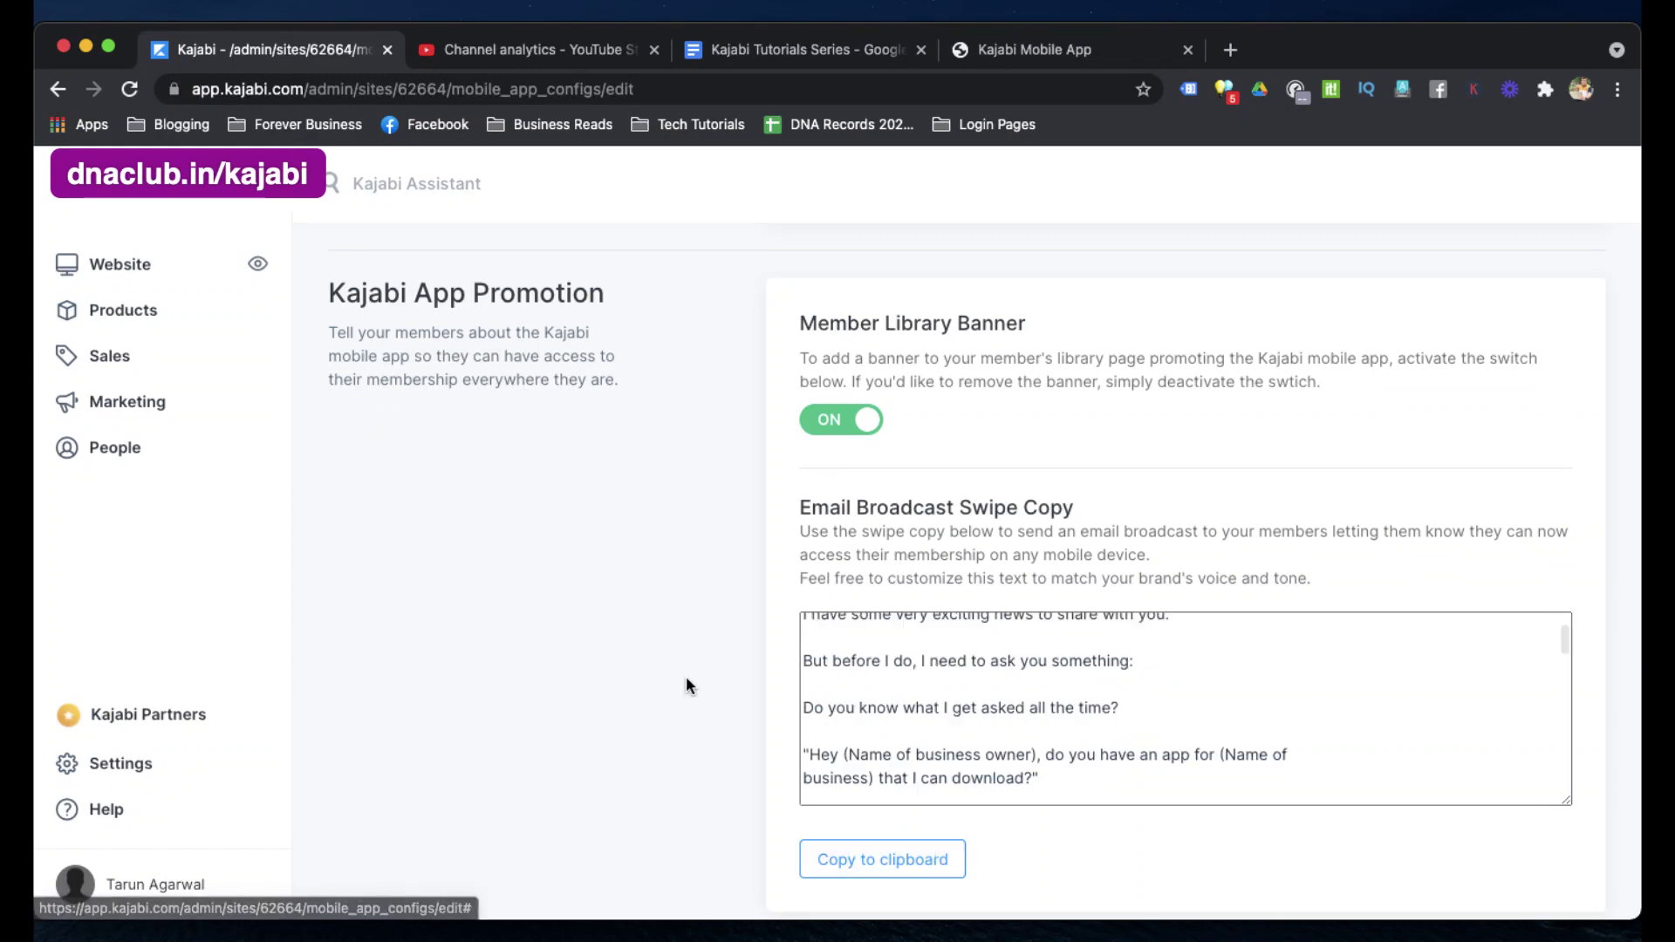
{"action": "scroll", "coordinate": [686, 681], "scroll_direction": "down", "scroll_amount": 2}
{"action": "scroll", "coordinate": [687, 681], "scroll_direction": "up", "scroll_amount": 5}
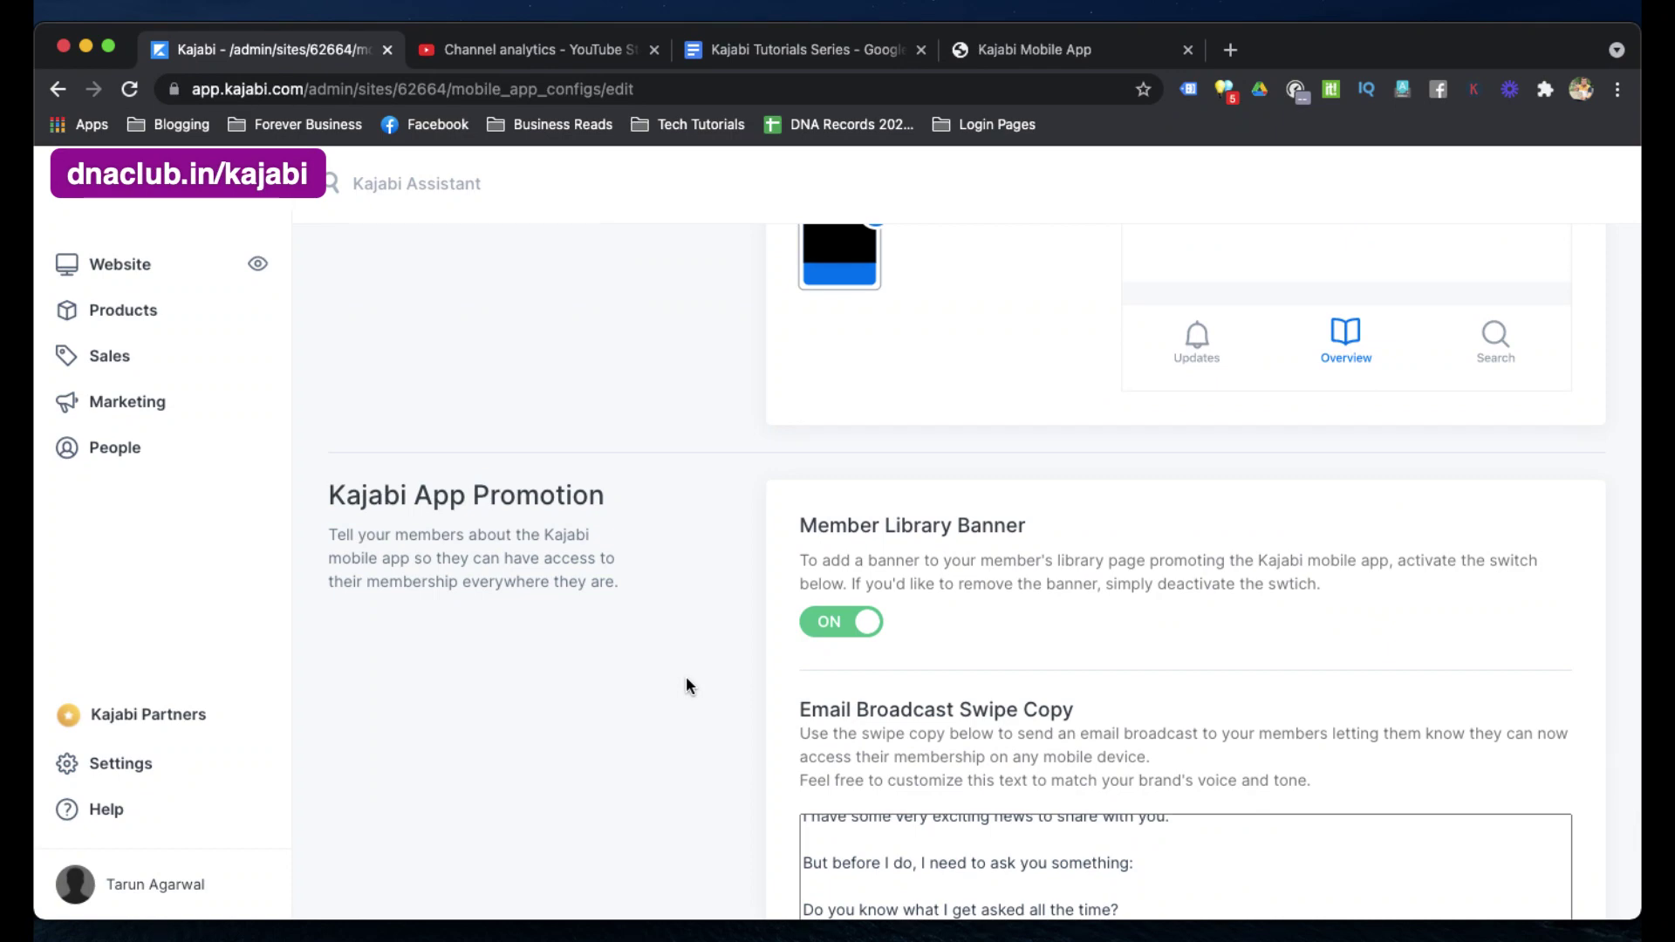
{"action": "scroll", "coordinate": [686, 677], "scroll_direction": "up", "scroll_amount": 15}
{"action": "scroll", "coordinate": [686, 677], "scroll_direction": "down", "scroll_amount": 15}
{"action": "scroll", "coordinate": [686, 677], "scroll_direction": "up", "scroll_amount": 10}
{"action": "scroll", "coordinate": [686, 677], "scroll_direction": "up", "scroll_amount": 3}
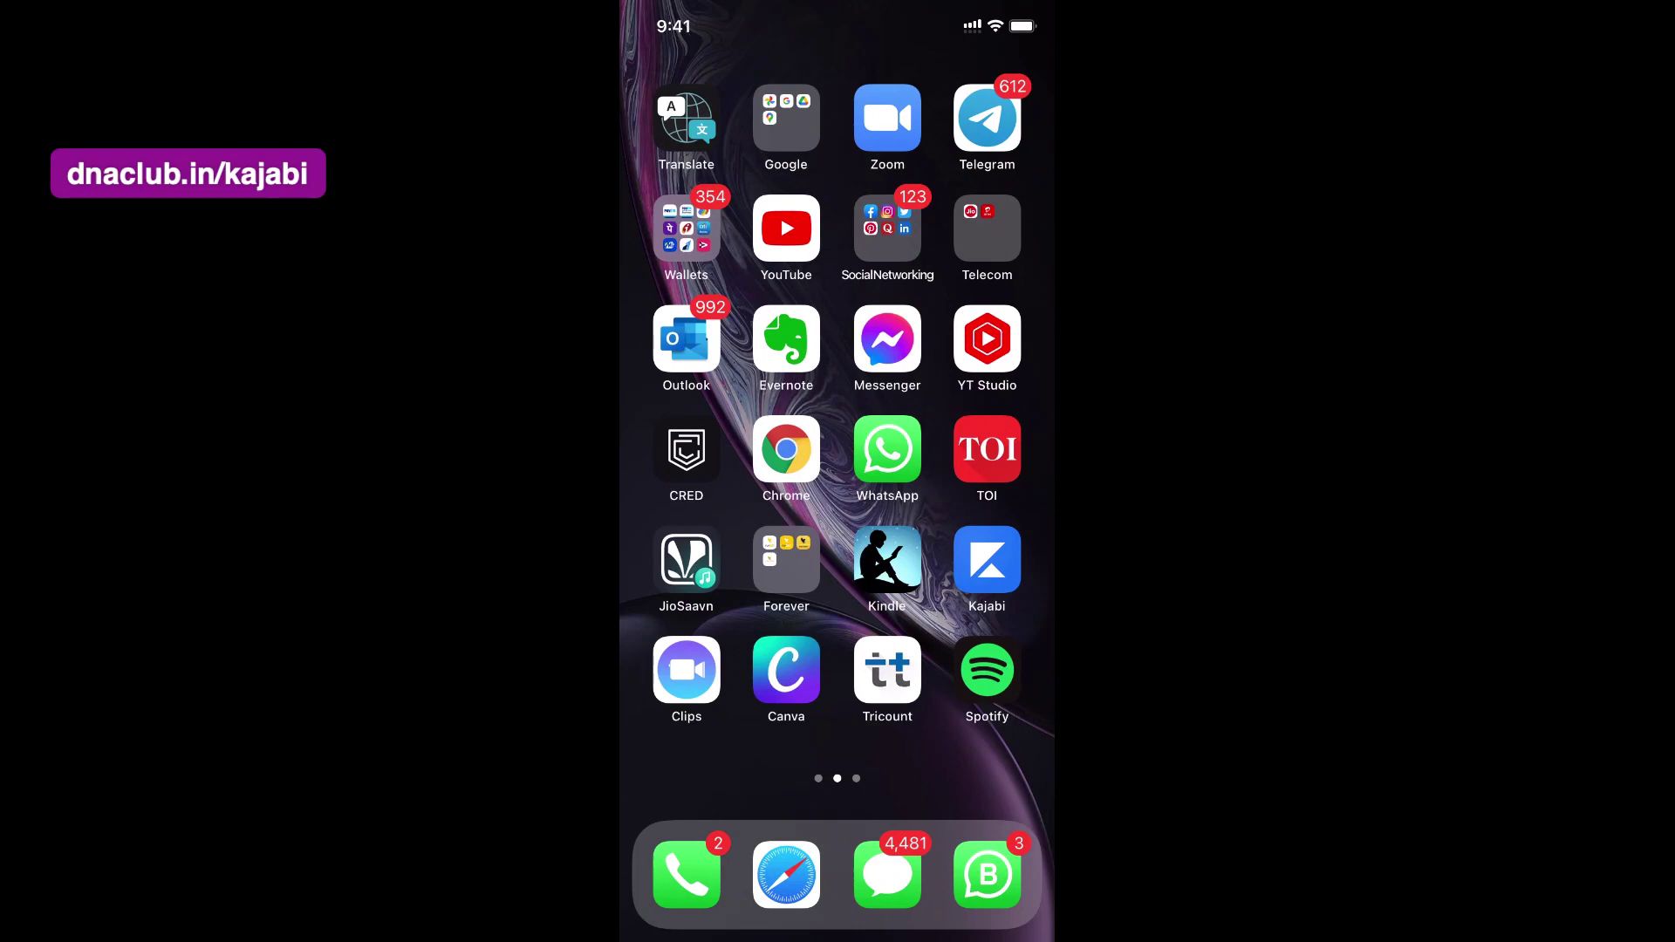
- In the iPhone Kajabi app, open a Network Marketing Pro Learning Center course, then reopen the Sites list
{"action": "left_click", "coordinate": [987, 559]}
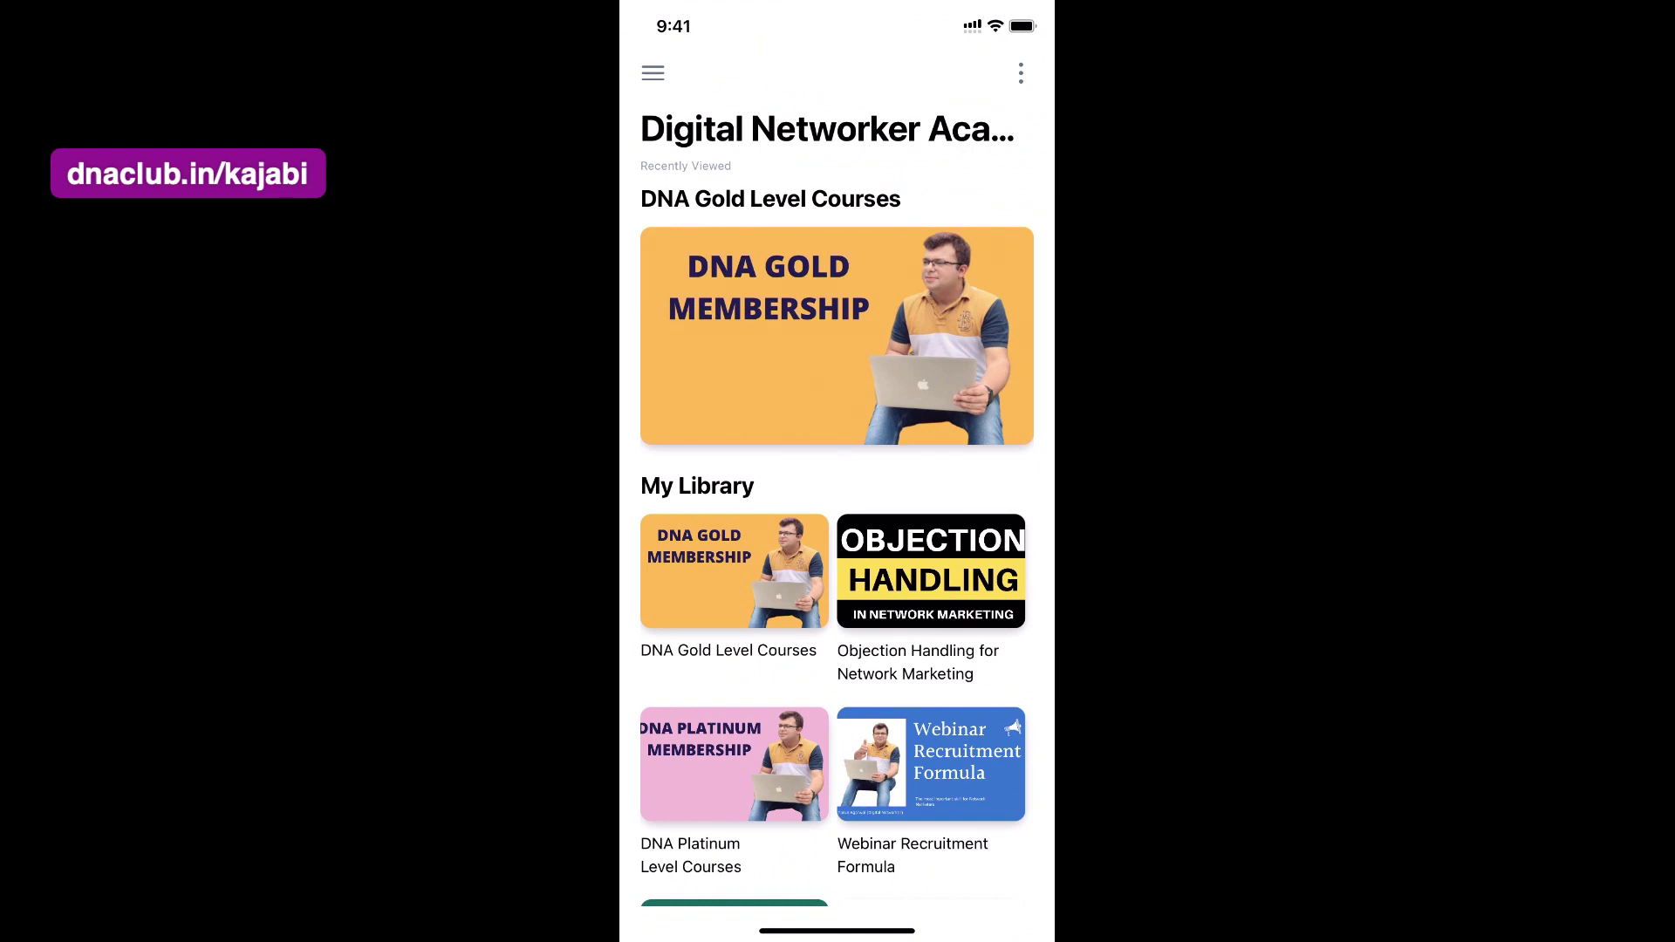
{"action": "left_click", "coordinate": [652, 73]}
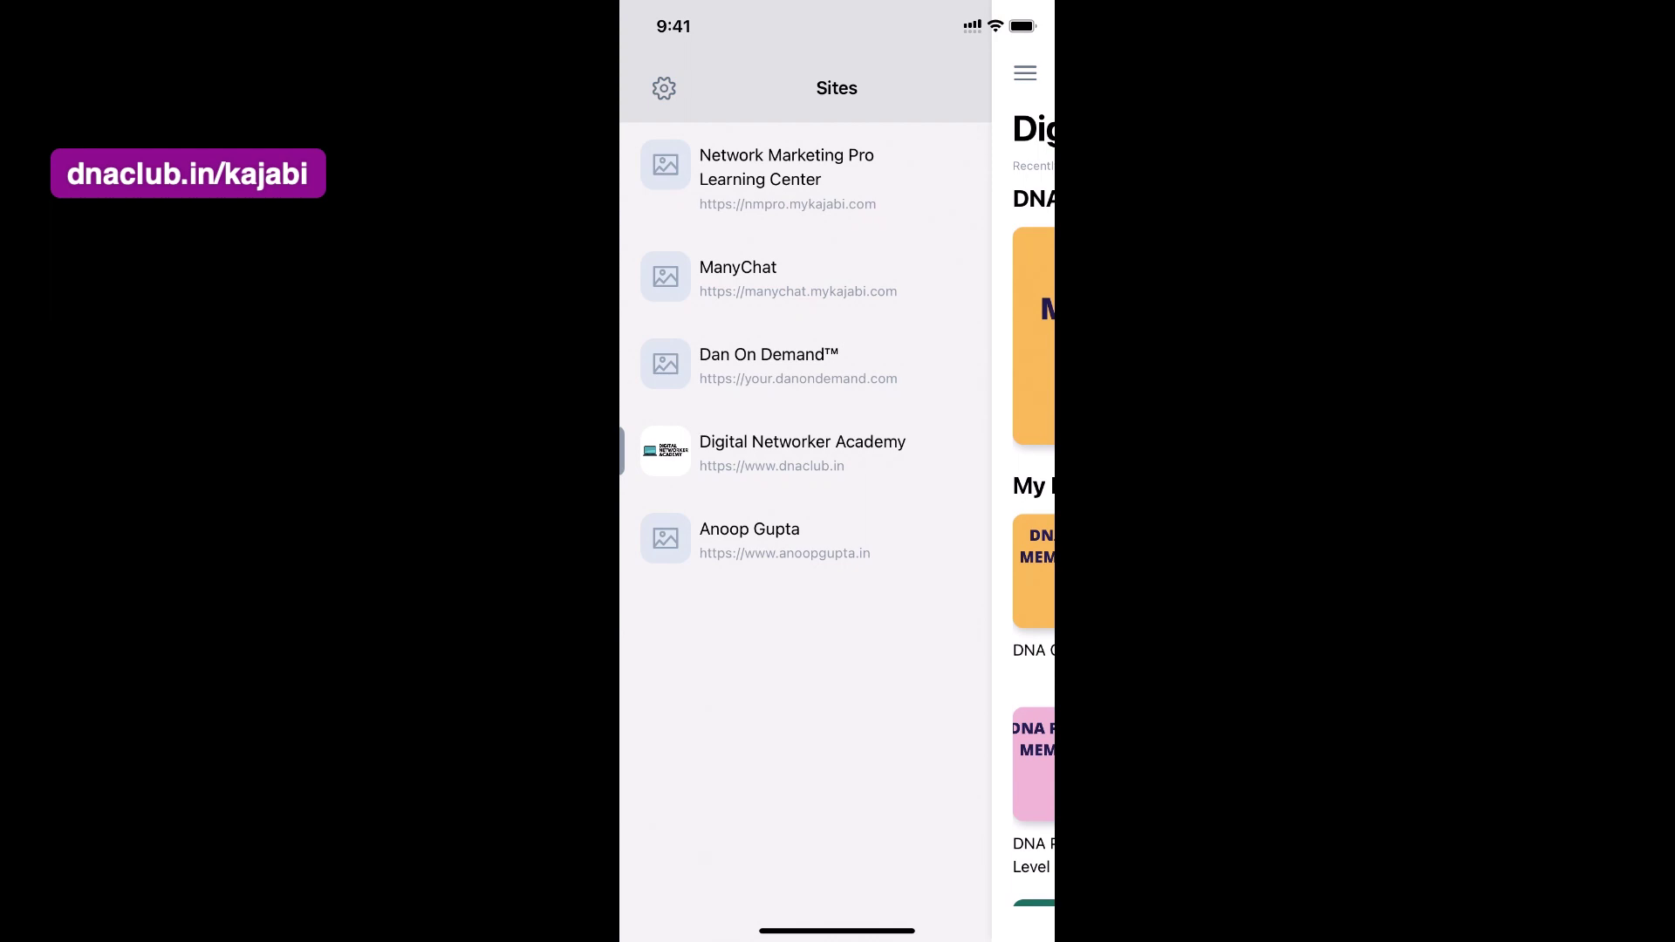
{"action": "left_click", "coordinate": [786, 166]}
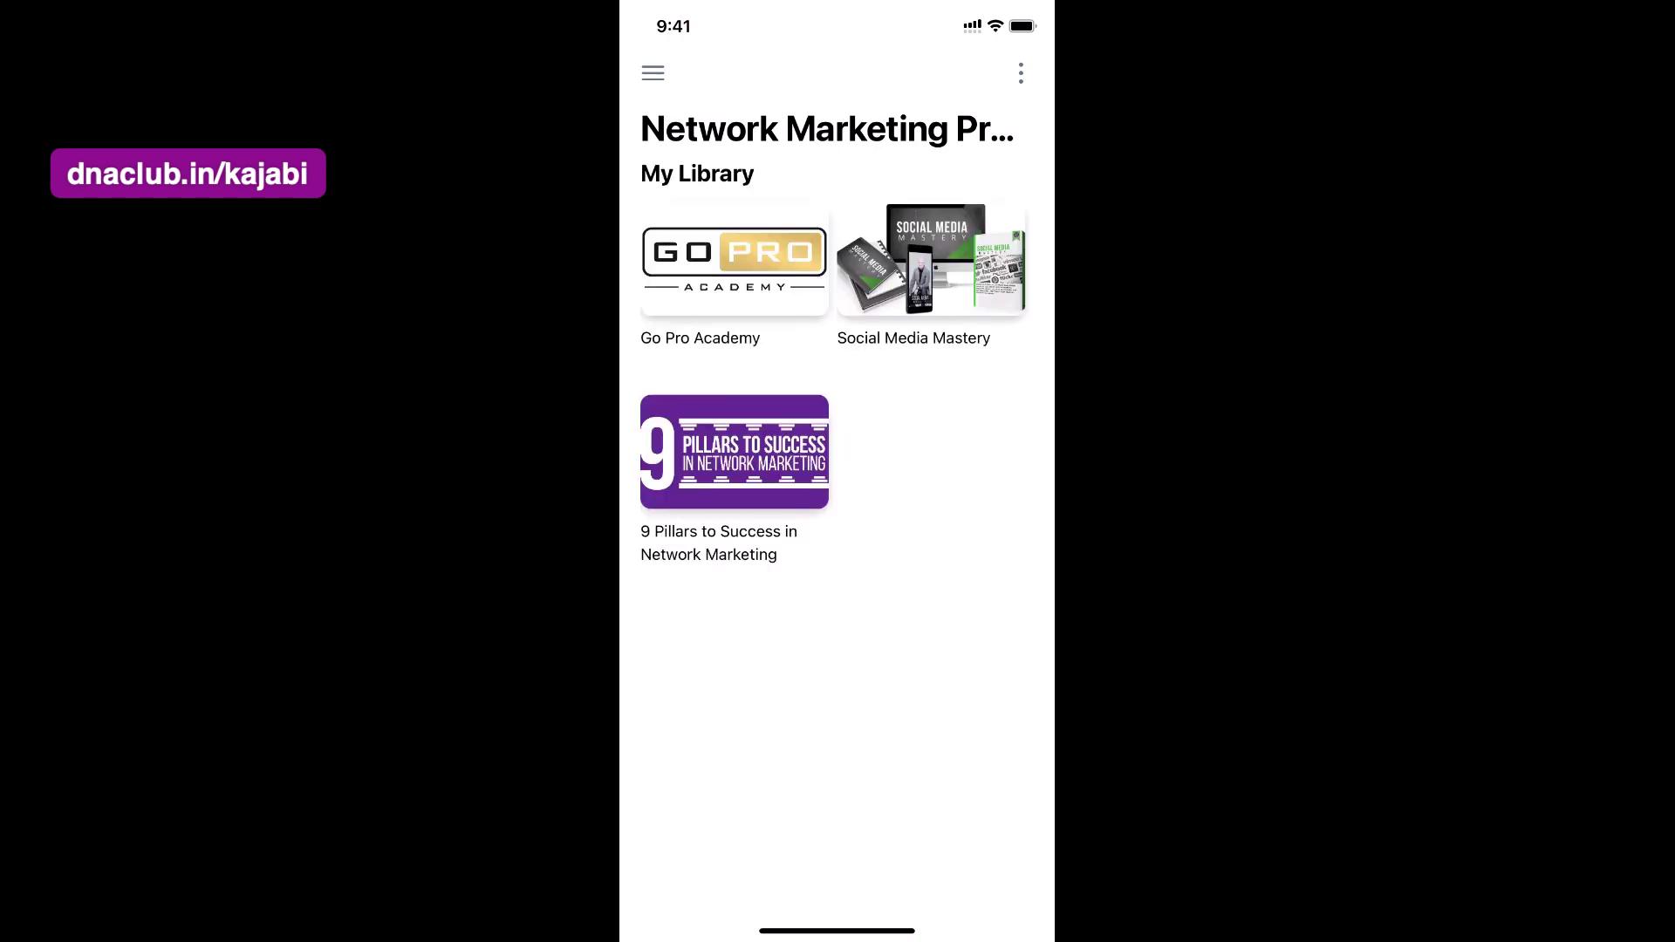
{"action": "left_click", "coordinate": [735, 262]}
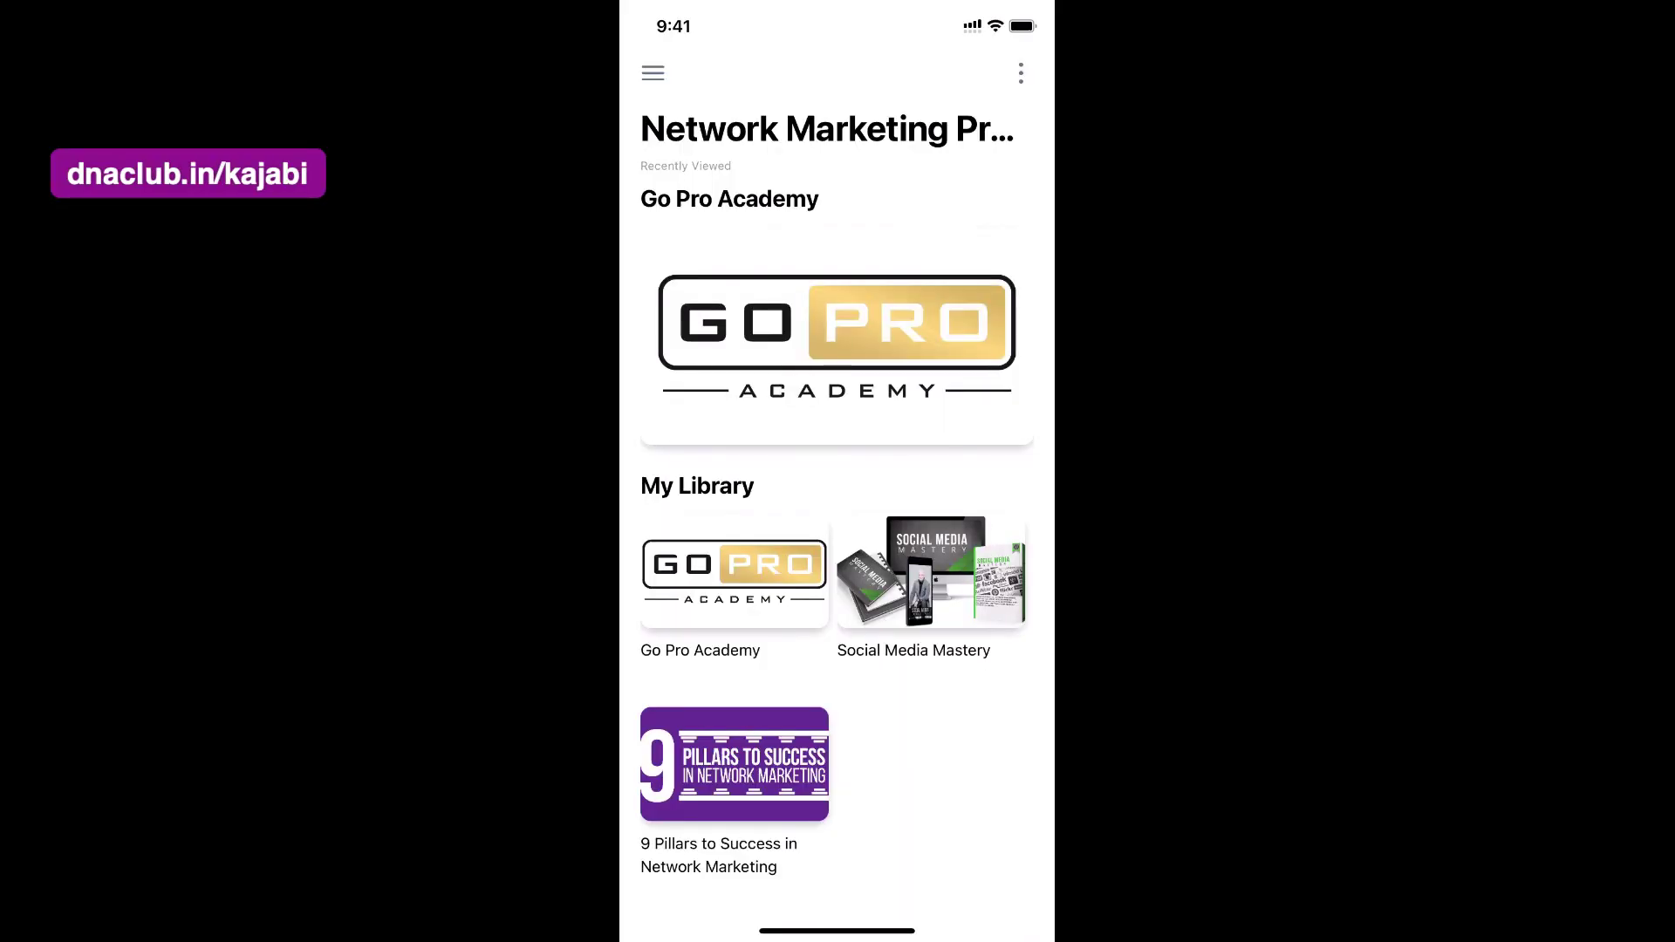
{"action": "left_click", "coordinate": [653, 72]}
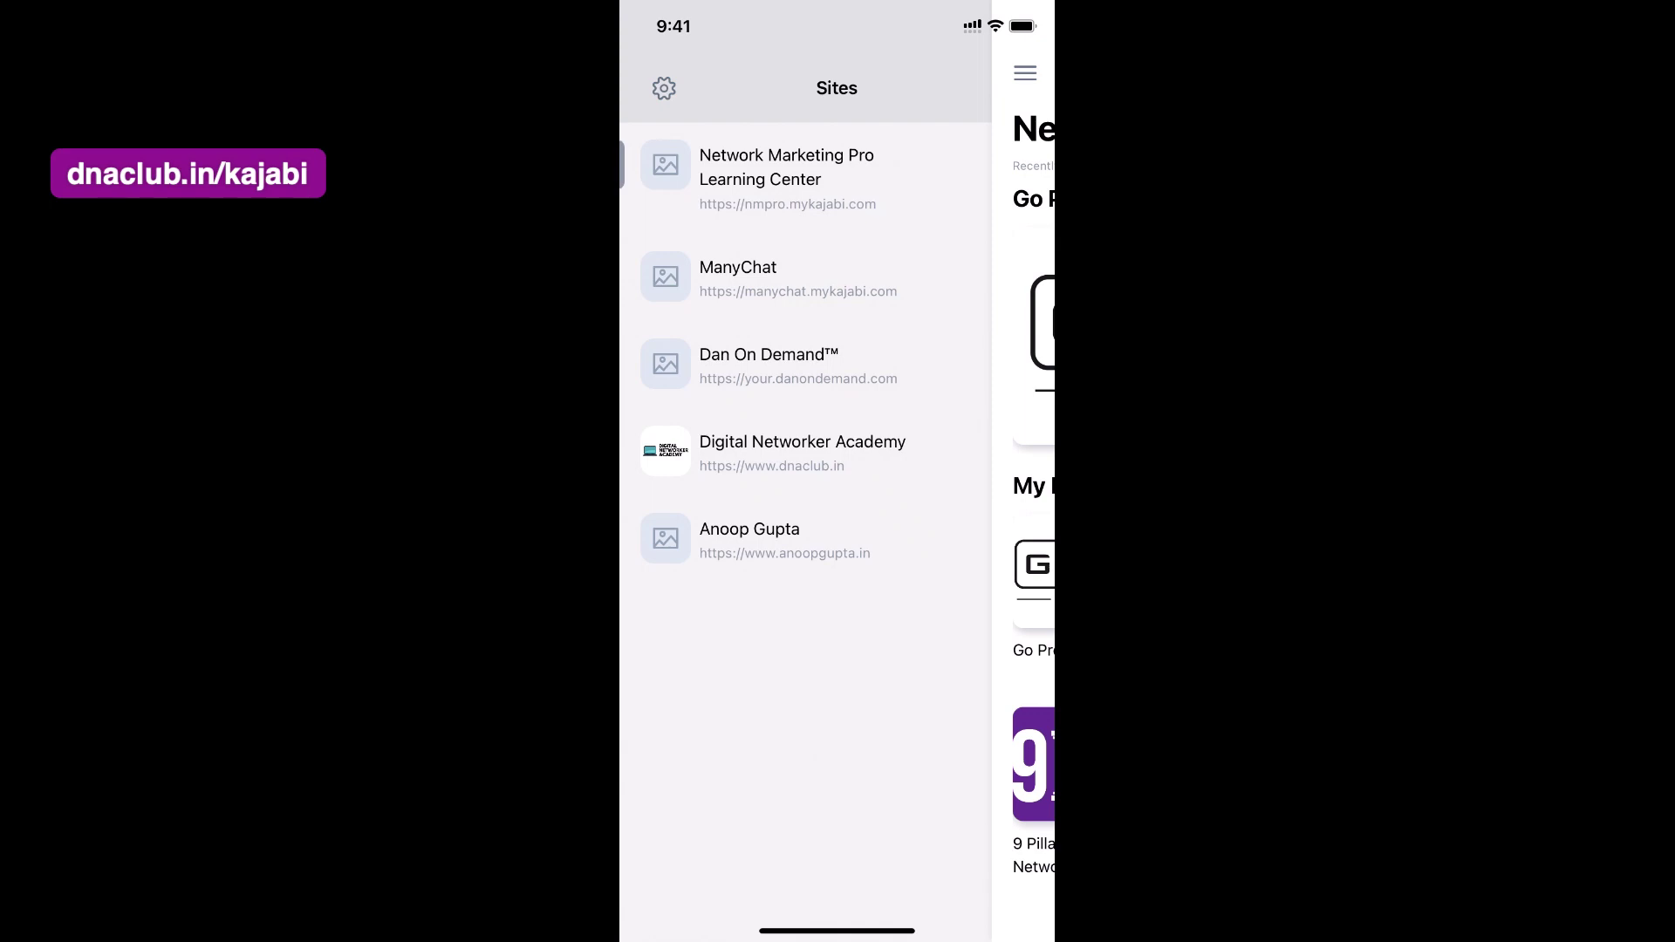
- Reopen the Digital Networker Academy library in the app, then scroll web Mobile App Settings to the top
{"action": "left_click", "coordinate": [802, 451]}
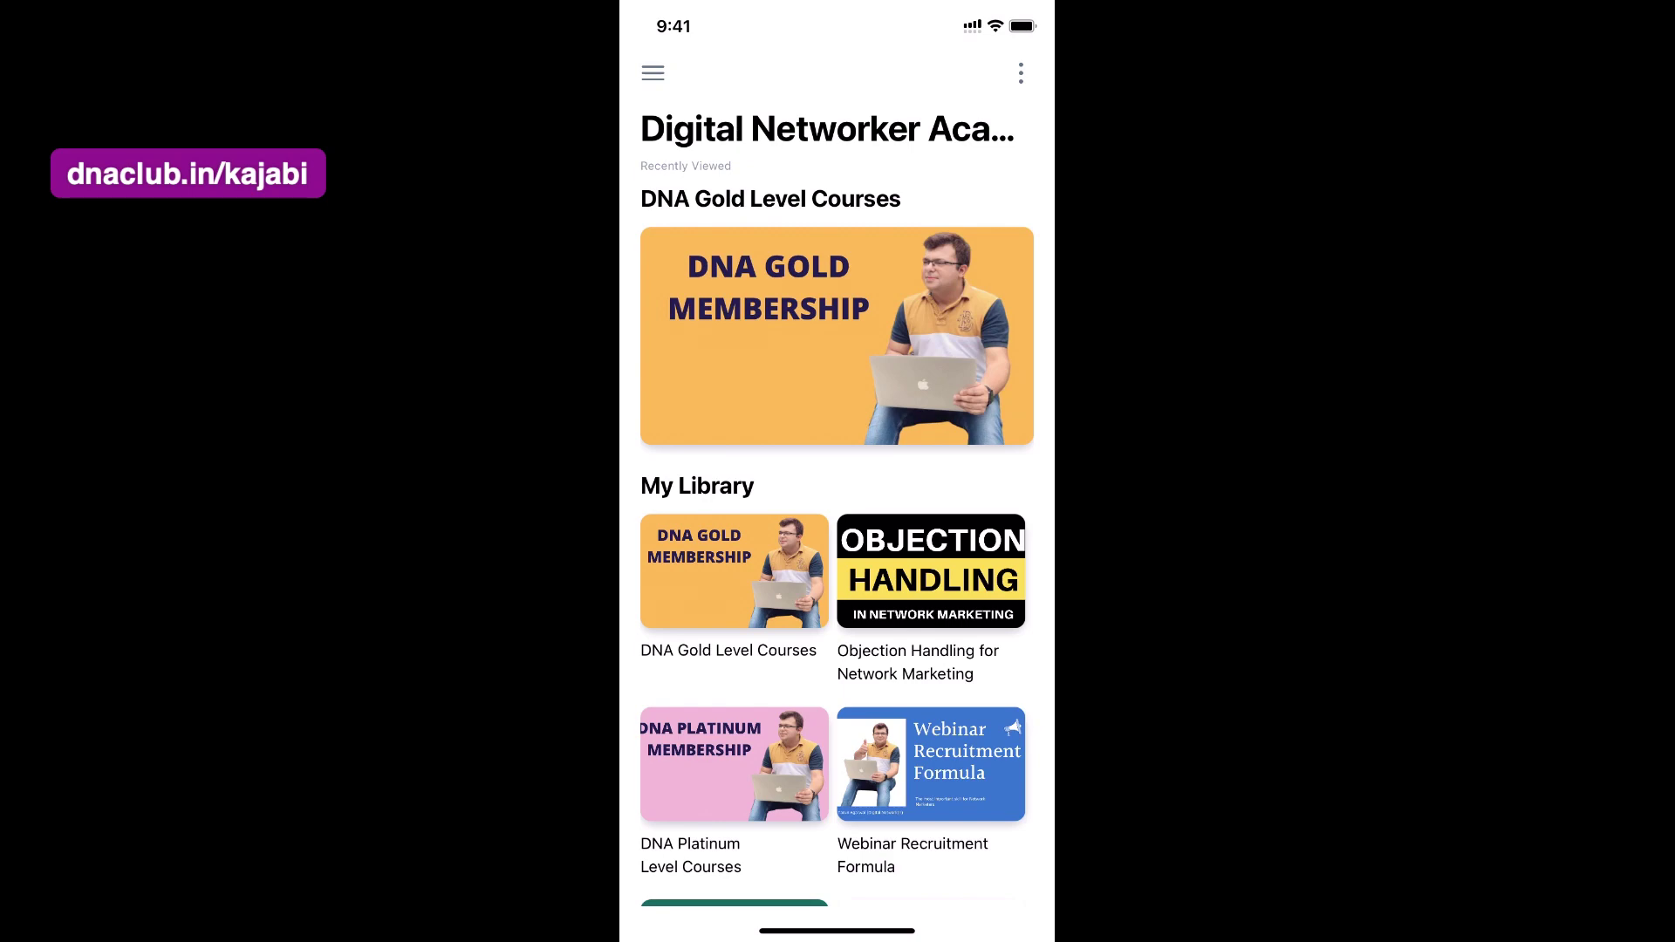
{"action": "scroll", "coordinate": [837, 471], "scroll_direction": "down", "scroll_amount": 4}
{"action": "scroll", "coordinate": [837, 471], "scroll_direction": "up", "scroll_amount": 4}
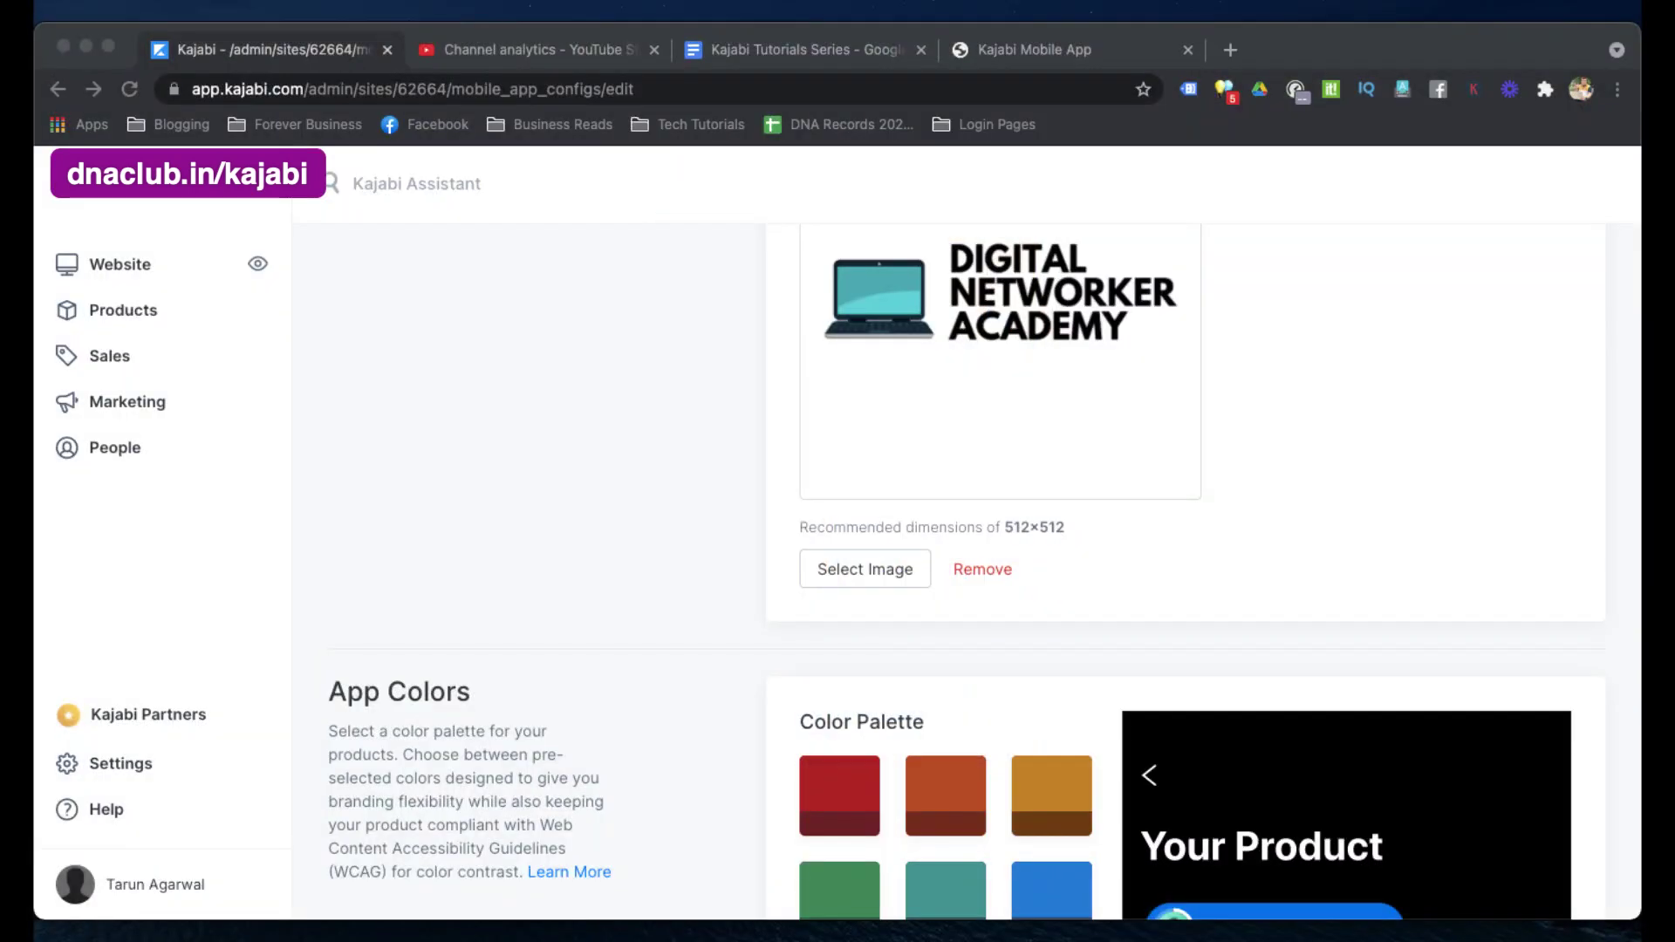
{"action": "left_click", "coordinate": [1531, 469]}
{"action": "scroll", "coordinate": [1530, 469], "scroll_direction": "up", "scroll_amount": 5}
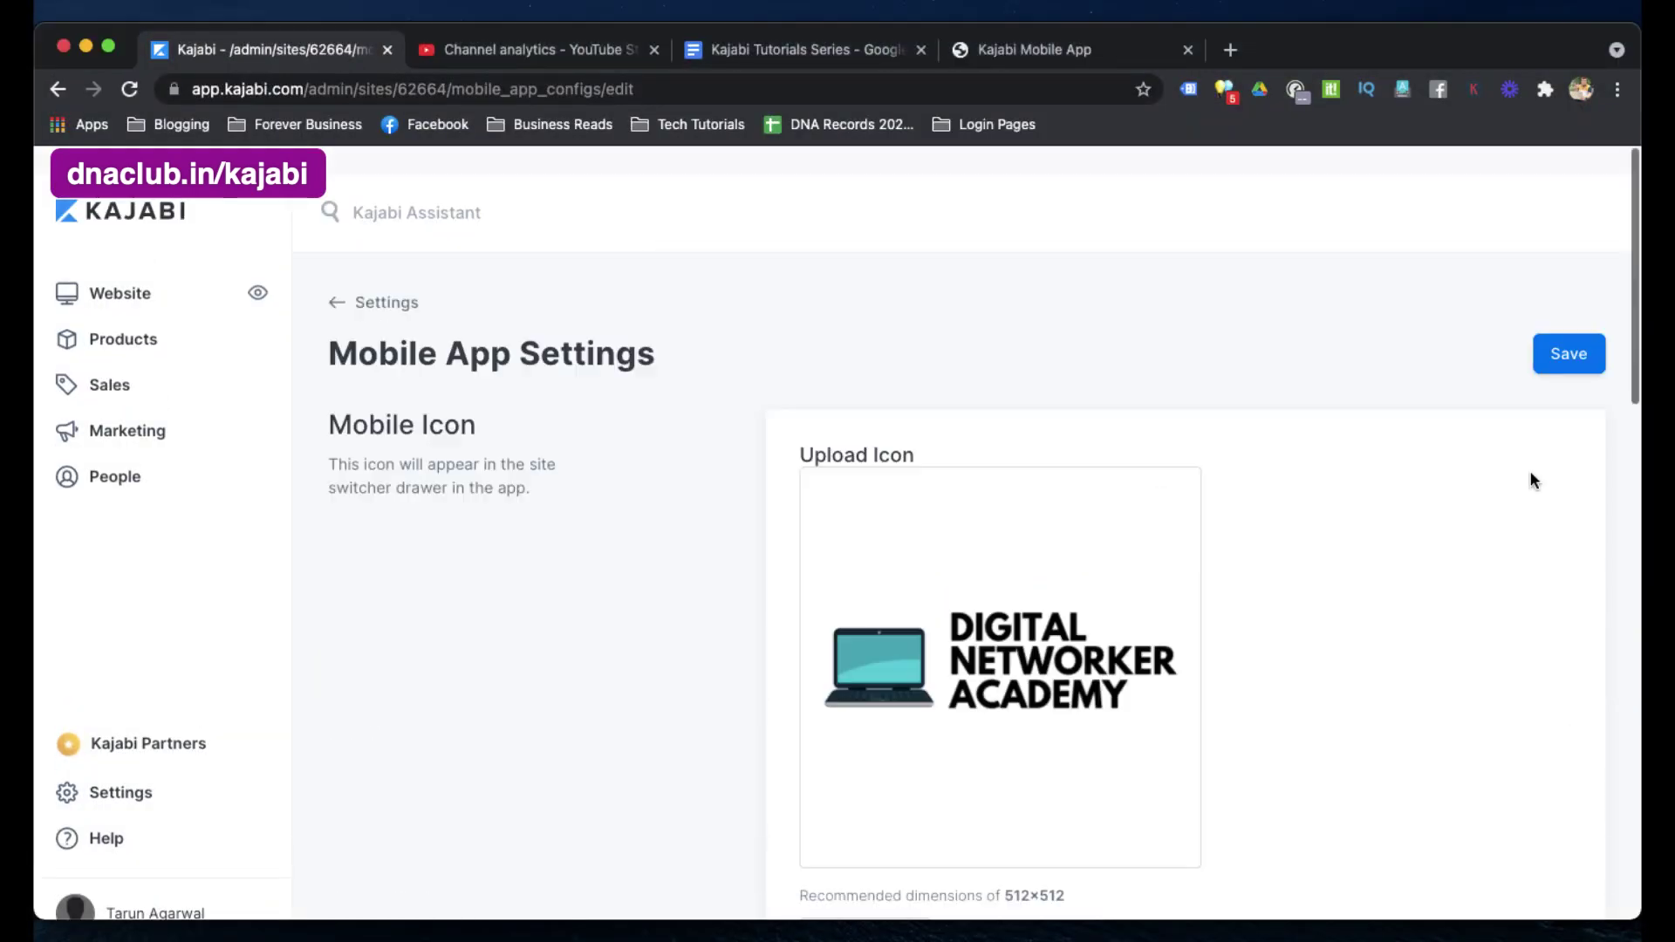